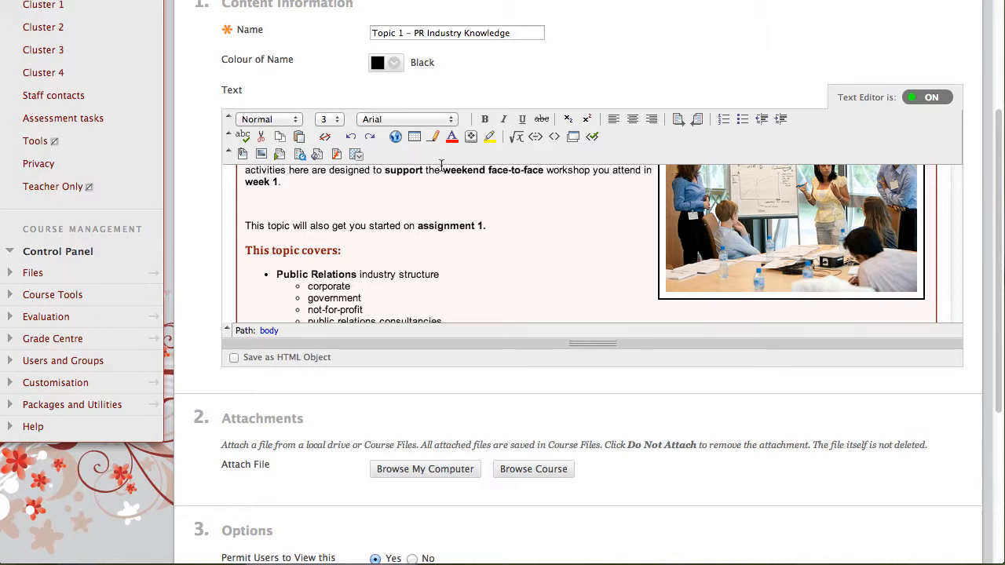
Step: Add the line "This is new text" below the welcome paragraph and make the word "text" bold and italic
{"action": "scroll", "coordinate": [482, 194], "scroll_direction": "up", "scroll_amount": 2}
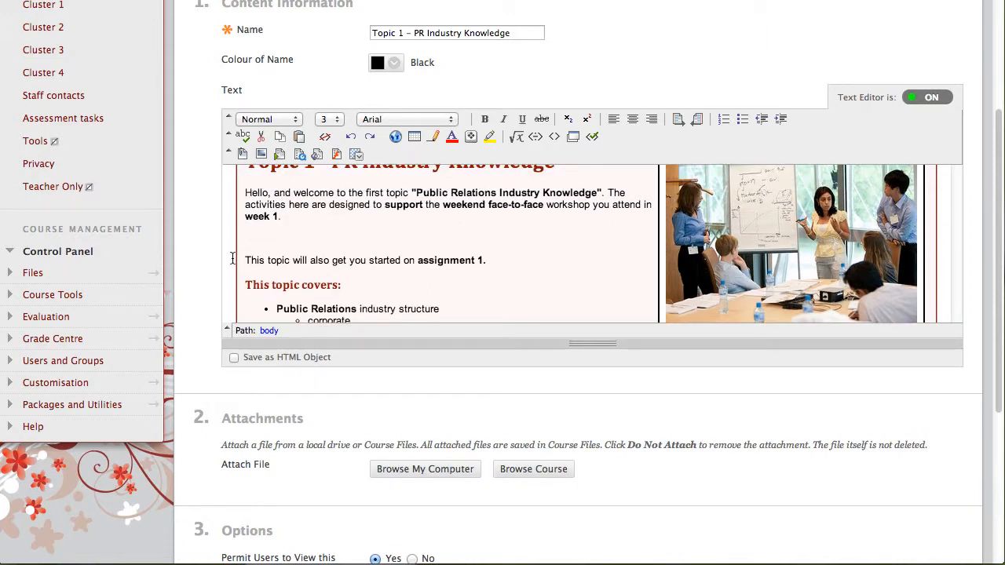
{"action": "left_click", "coordinate": [279, 232]}
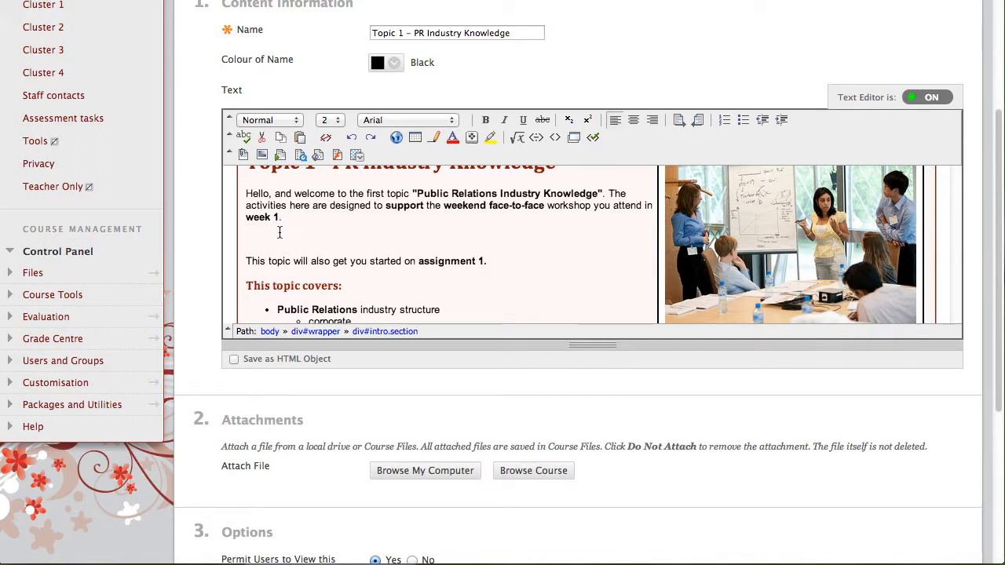
{"action": "type", "text": "This is new text"}
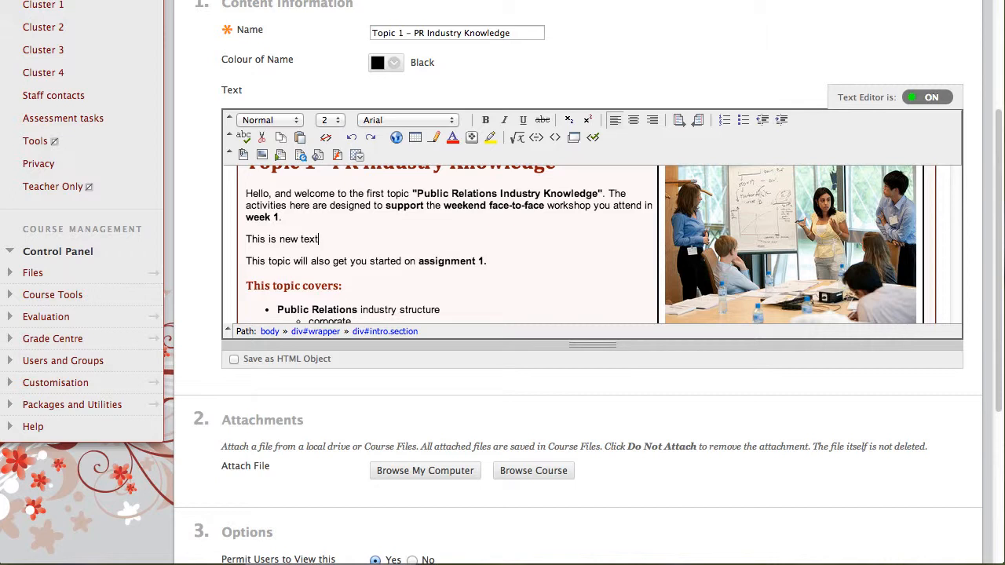
{"action": "left_click_drag", "start_coordinate": [301, 238], "coordinate": [318, 239]}
{"action": "left_click", "coordinate": [485, 119]}
{"action": "left_click", "coordinate": [504, 119]}
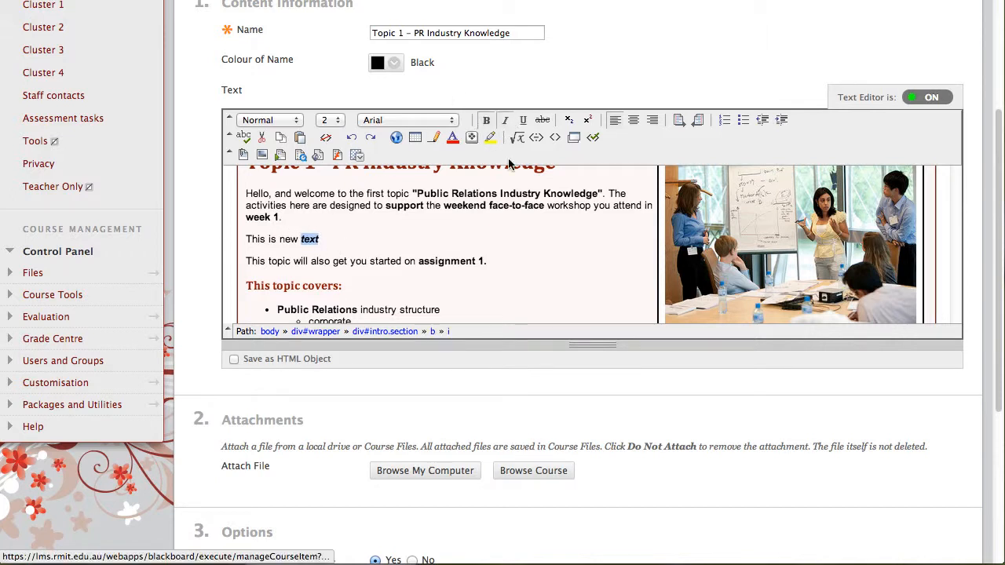
Step: Turn the new line into a bullet point and add a second bullet reading "The new dotpoint", followed by an empty bullet
{"action": "left_click", "coordinate": [742, 120]}
{"action": "left_click", "coordinate": [377, 237]}
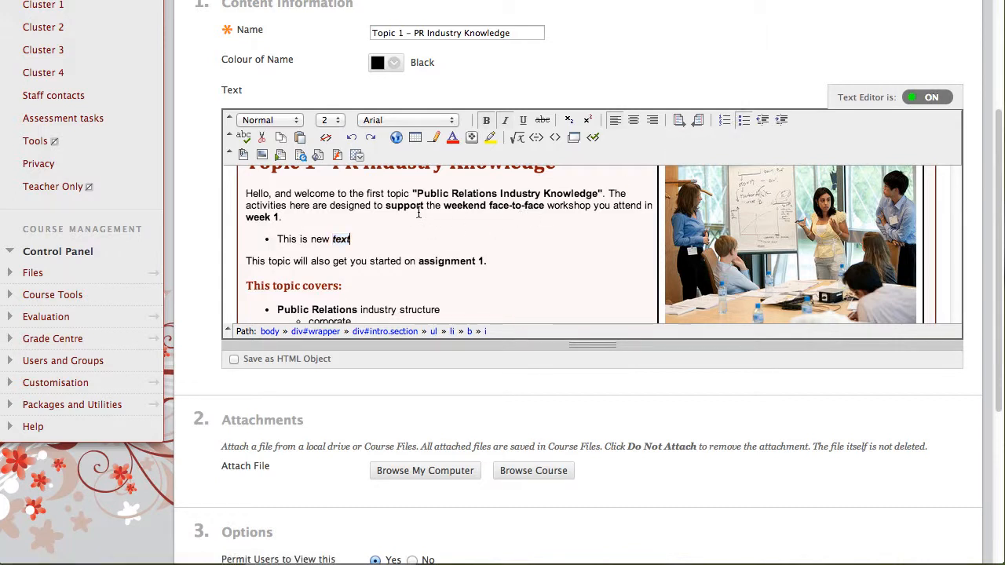
{"action": "key", "text": "Return"}
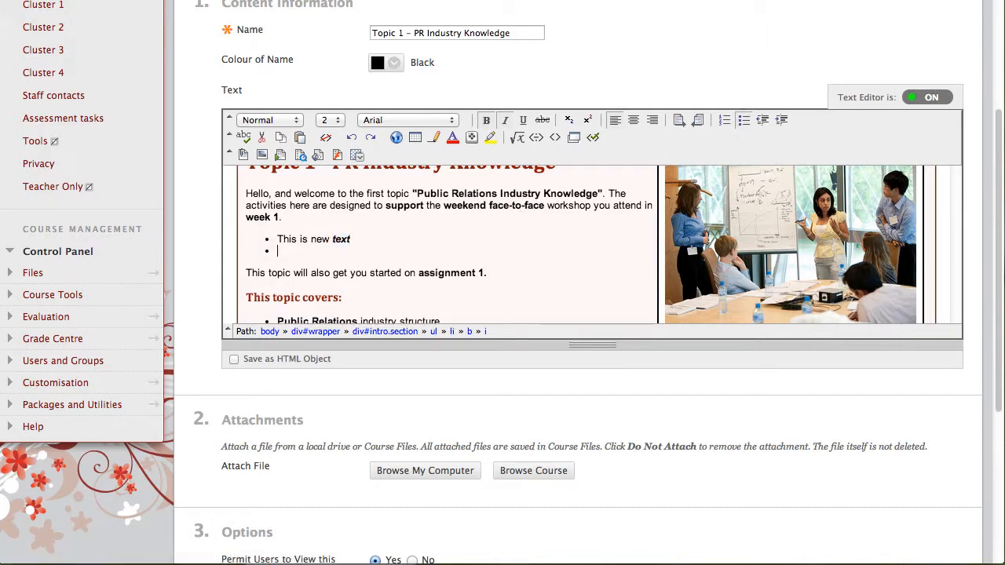
{"action": "type", "text": "The new dotpoint"}
{"action": "key", "text": "Return"}
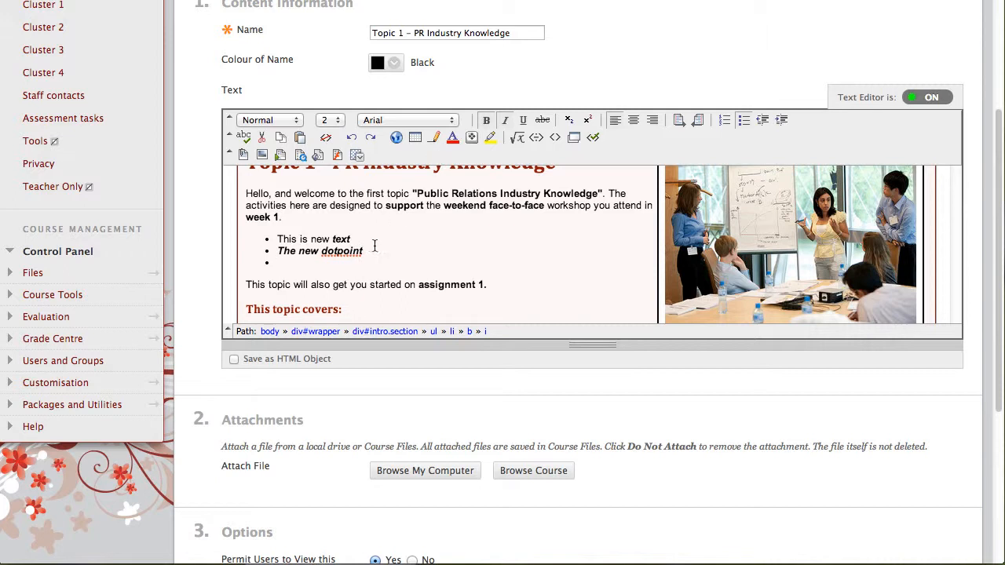
Step: Remove the italic and bold formatting from the bullet "The new dotpoint"
{"action": "left_click_drag", "start_coordinate": [368, 250], "coordinate": [276, 251]}
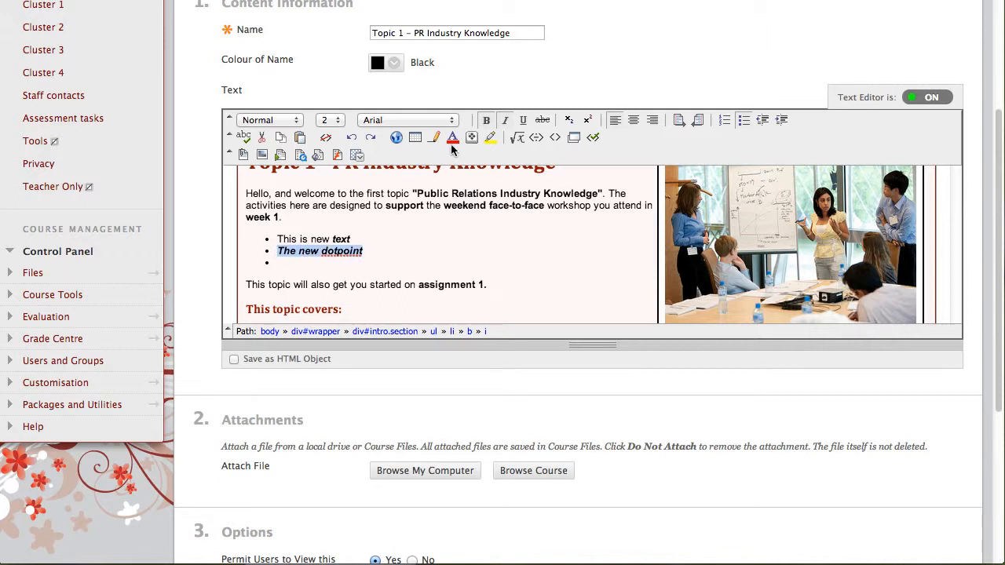
{"action": "left_click", "coordinate": [505, 121]}
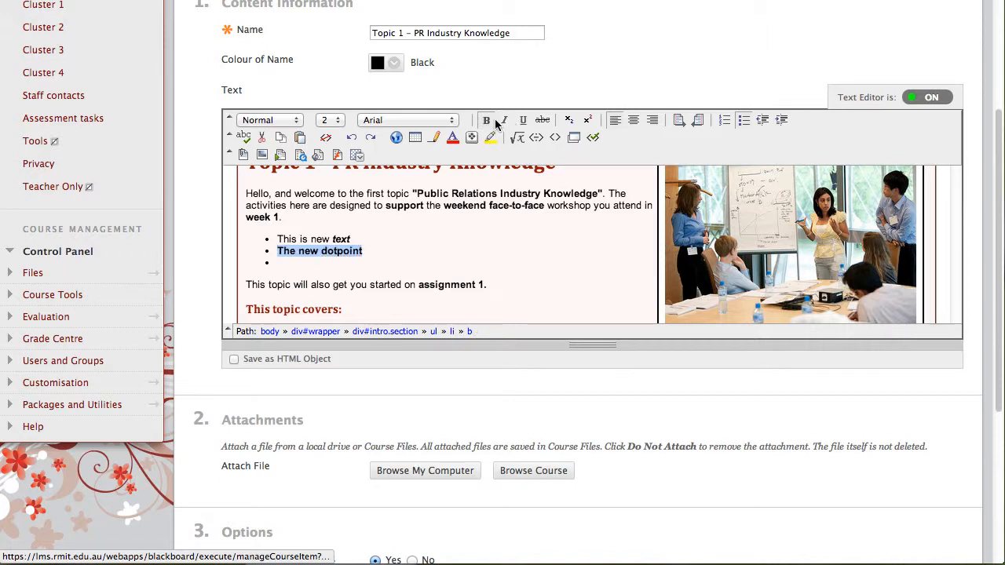
{"action": "left_click", "coordinate": [486, 120]}
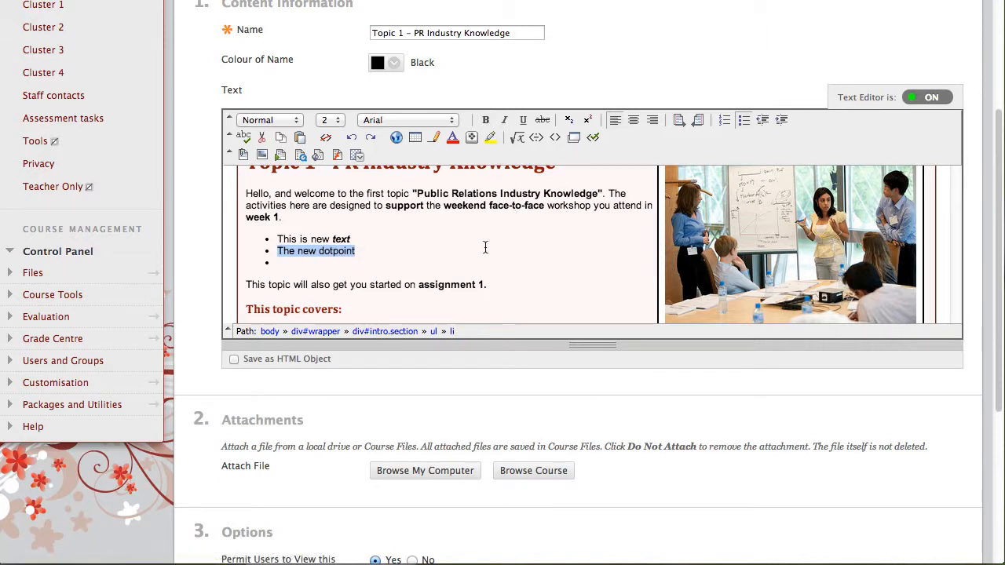
Step: Make the word "understanding" bold in the Activities section's introductory text
{"action": "scroll", "coordinate": [485, 247], "scroll_direction": "down", "scroll_amount": 1}
{"action": "scroll", "coordinate": [485, 247], "scroll_direction": "down", "scroll_amount": 7}
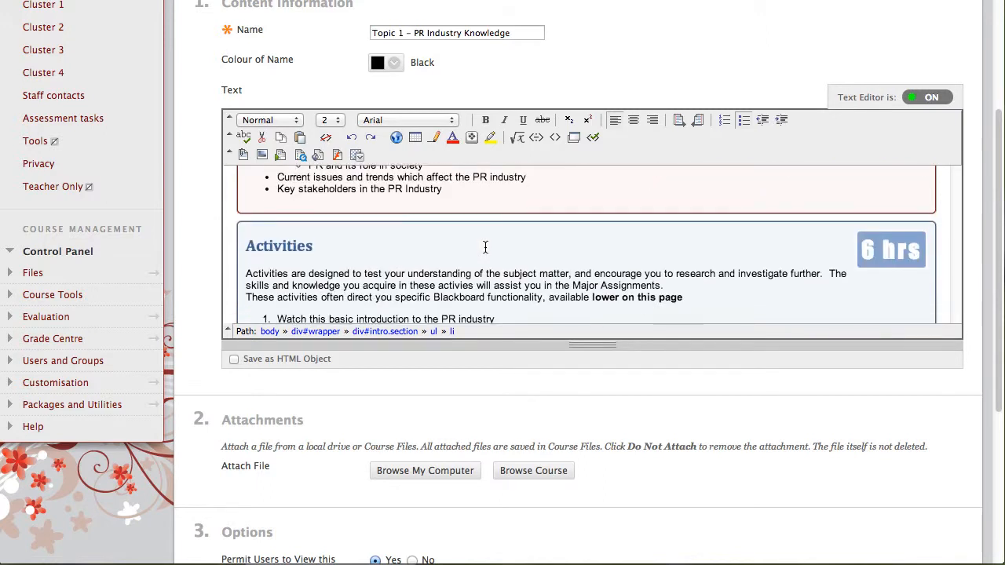
{"action": "scroll", "coordinate": [485, 247], "scroll_direction": "down", "scroll_amount": 3}
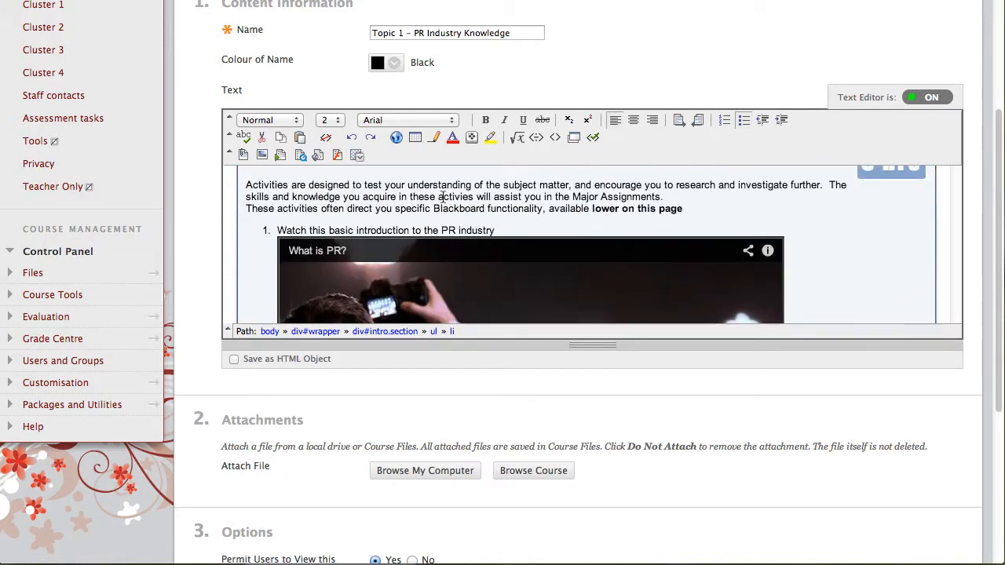
{"action": "double_click", "coordinate": [424, 184]}
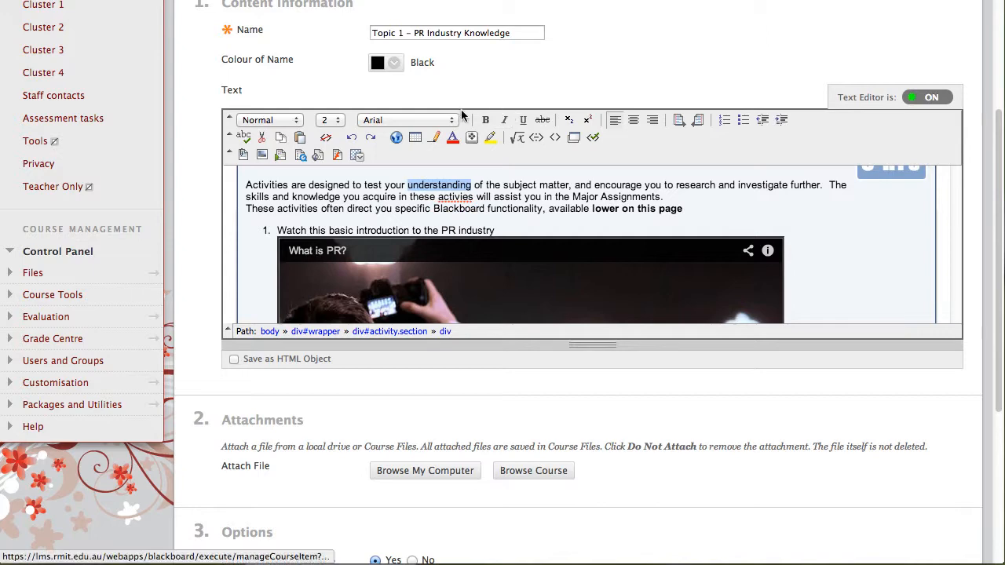
{"action": "left_click", "coordinate": [485, 120]}
Step: Submit the edited Topic 1 item and review the new bullets and the Activities text on the published page
{"action": "scroll", "coordinate": [544, 205], "scroll_direction": "down", "scroll_amount": 15}
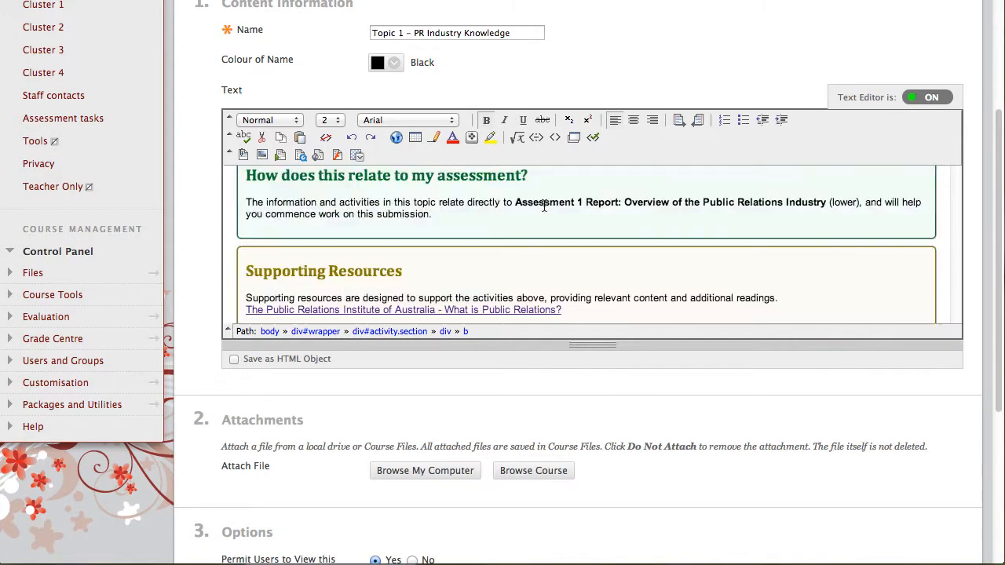
{"action": "scroll", "coordinate": [544, 204], "scroll_direction": "down", "scroll_amount": 5}
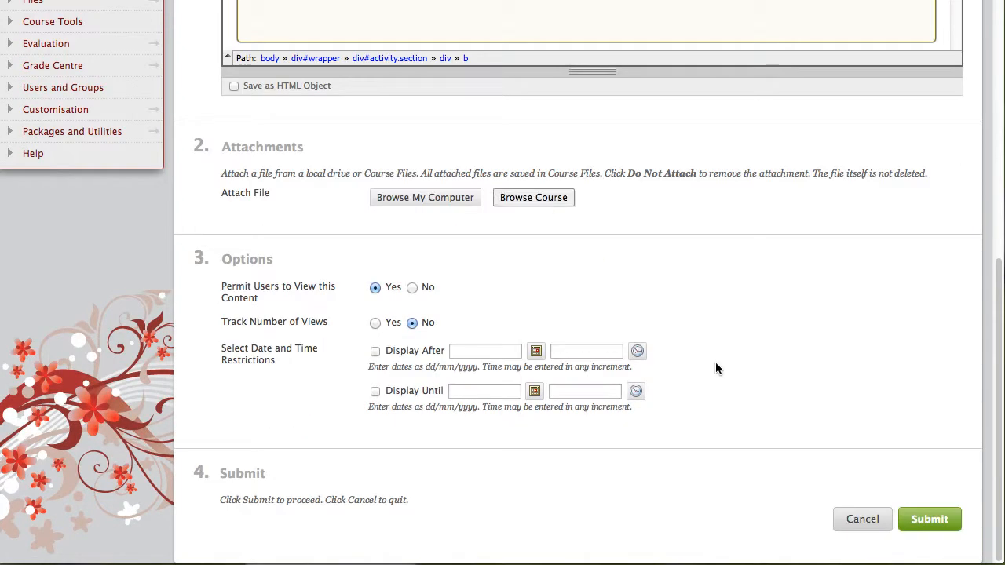
{"action": "left_click", "coordinate": [918, 520]}
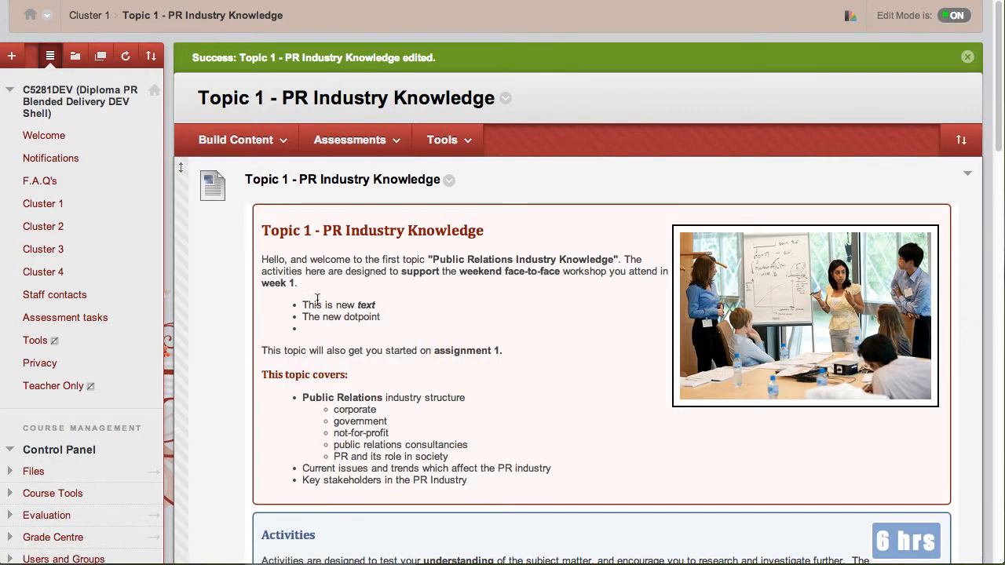
{"action": "scroll", "coordinate": [532, 360], "scroll_direction": "down", "scroll_amount": 5}
{"action": "scroll", "coordinate": [531, 360], "scroll_direction": "down", "scroll_amount": 1}
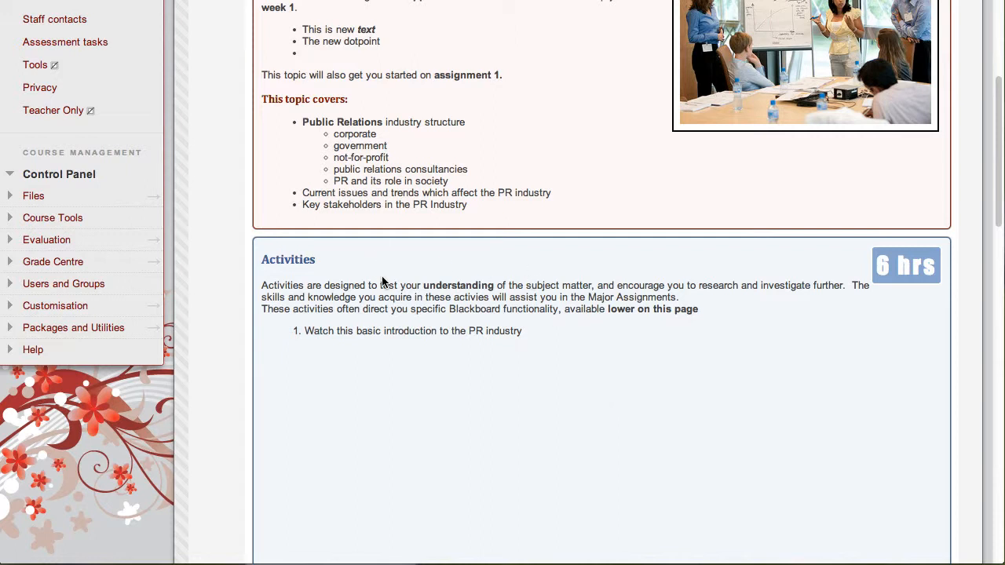
Step: Go to the Cluster 3 content area of the course
{"action": "scroll", "coordinate": [375, 281], "scroll_direction": "up", "scroll_amount": 2}
{"action": "scroll", "coordinate": [374, 281], "scroll_direction": "up", "scroll_amount": 2}
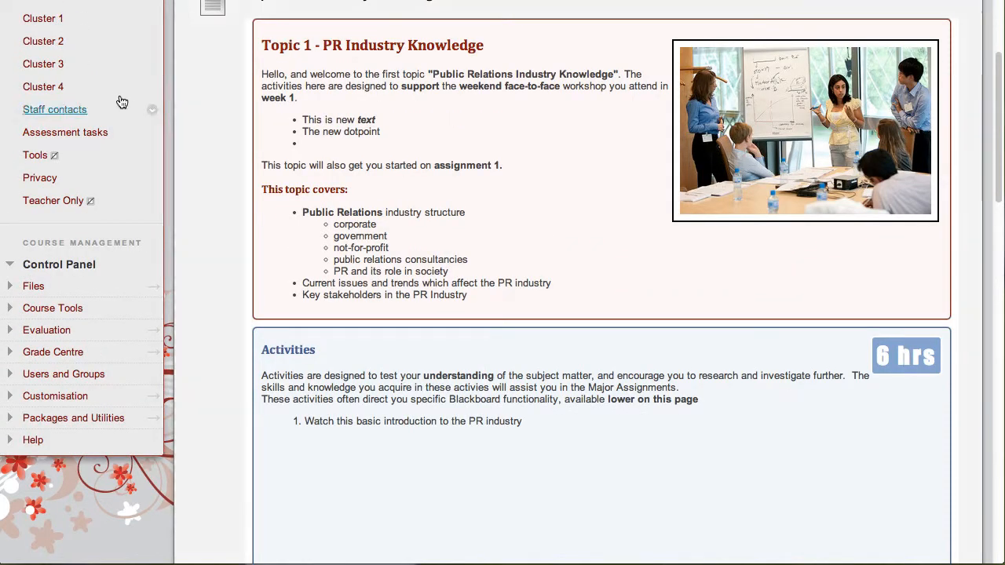
{"action": "mouse_move", "coordinate": [36, 66]}
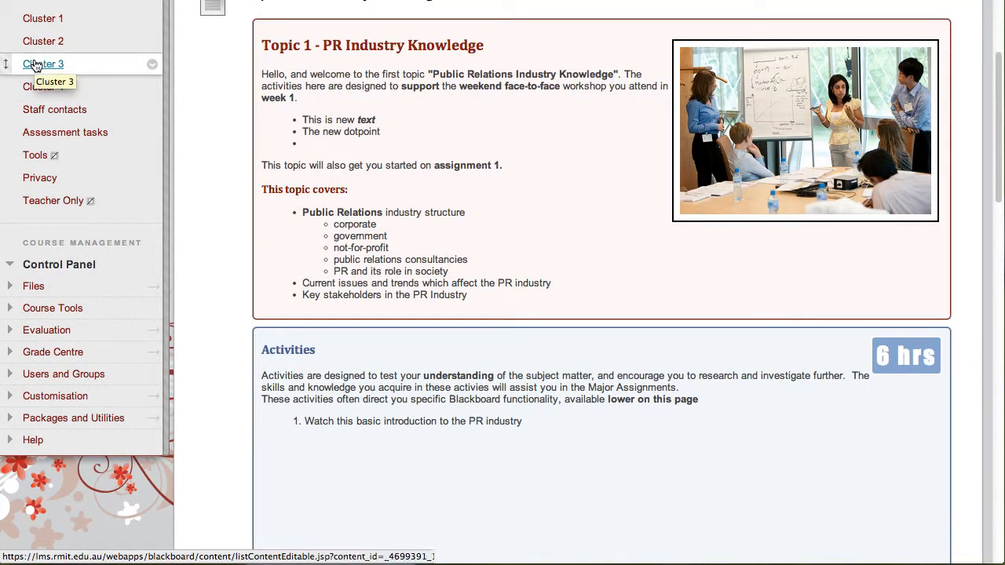
{"action": "left_click", "coordinate": [36, 66]}
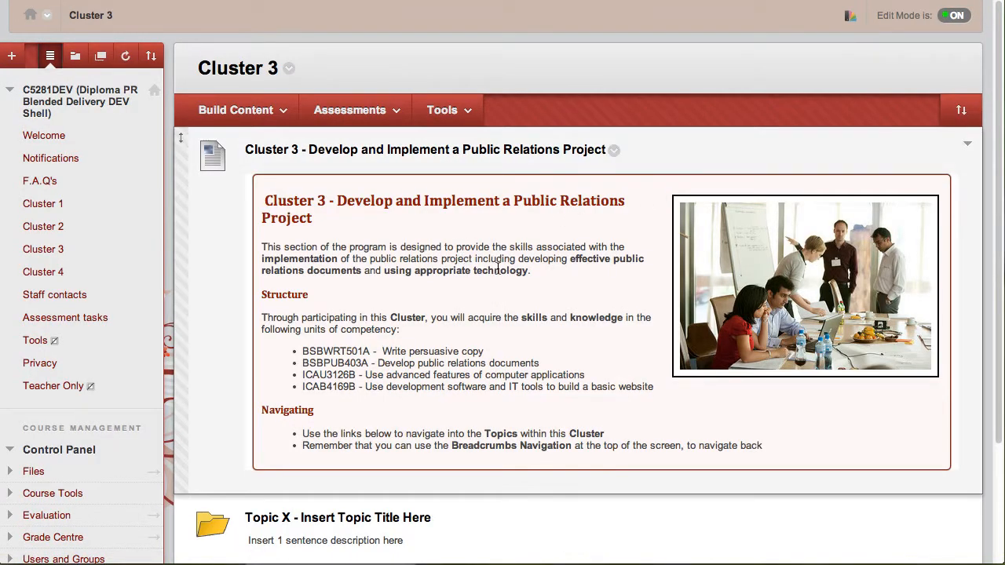
Step: Open the first "Topic X - Insert Topic Title Here" folder in Cluster 3 for editing
{"action": "scroll", "coordinate": [497, 272], "scroll_direction": "down", "scroll_amount": 1}
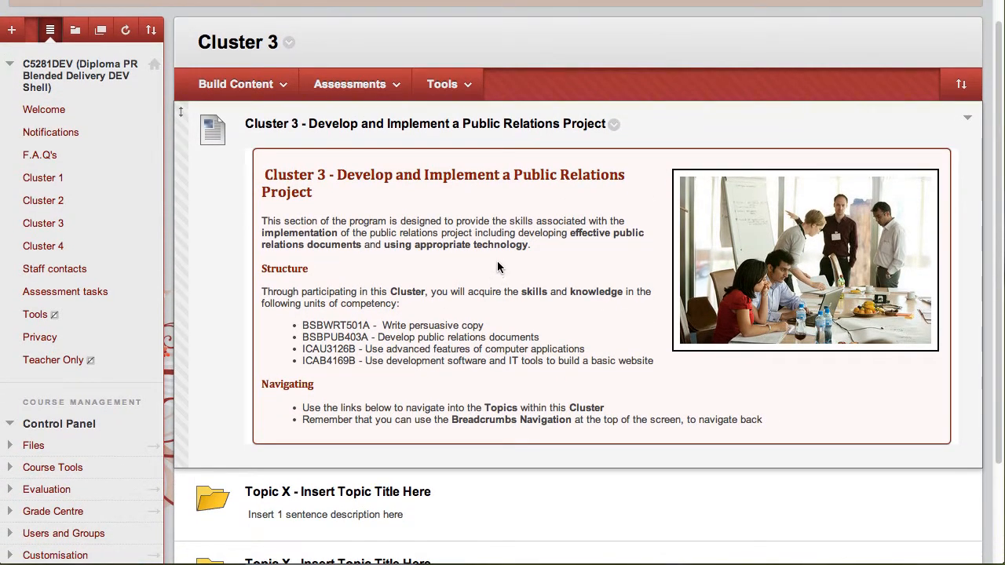
{"action": "scroll", "coordinate": [520, 375], "scroll_direction": "down", "scroll_amount": 5}
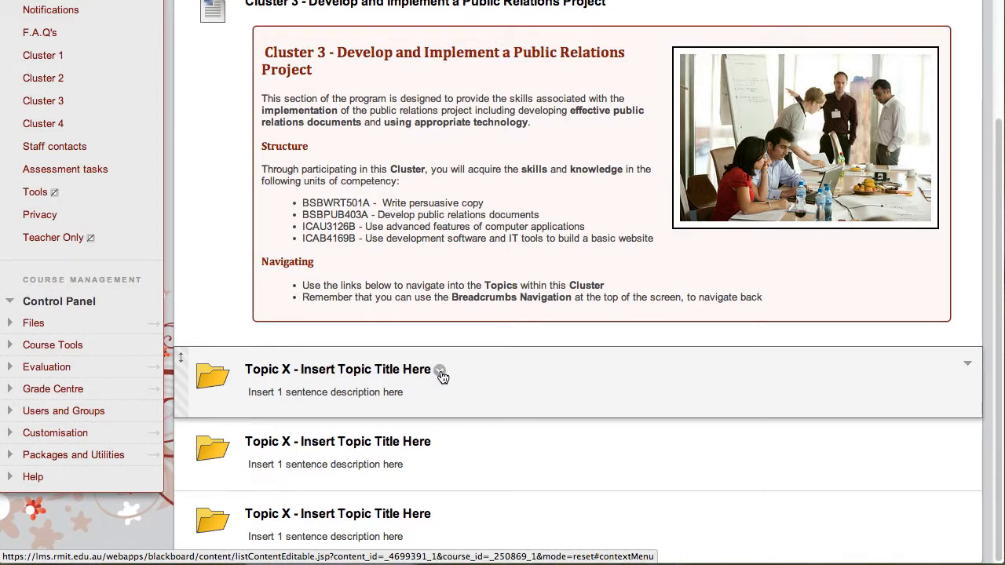
{"action": "left_click", "coordinate": [440, 372]}
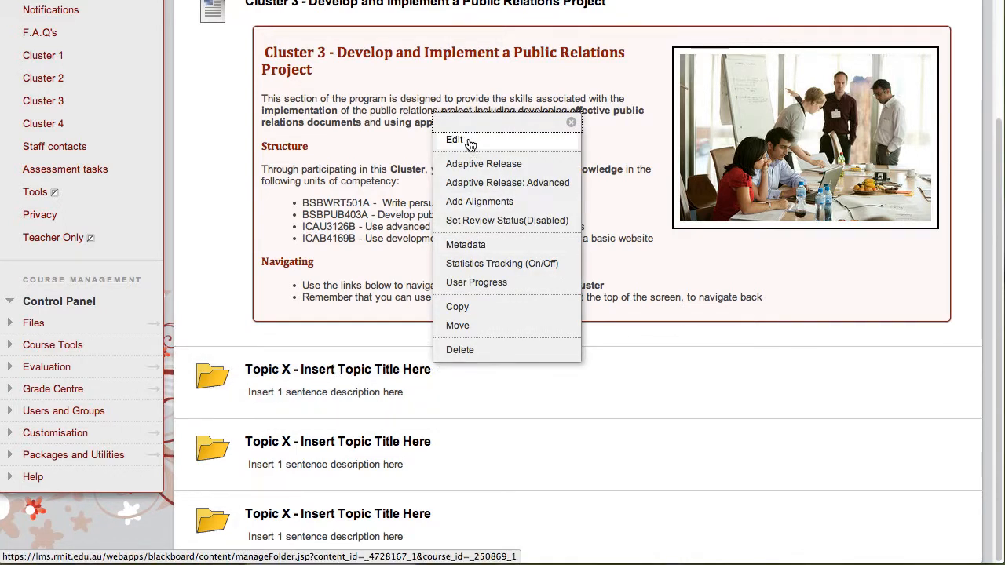
{"action": "left_click", "coordinate": [456, 140]}
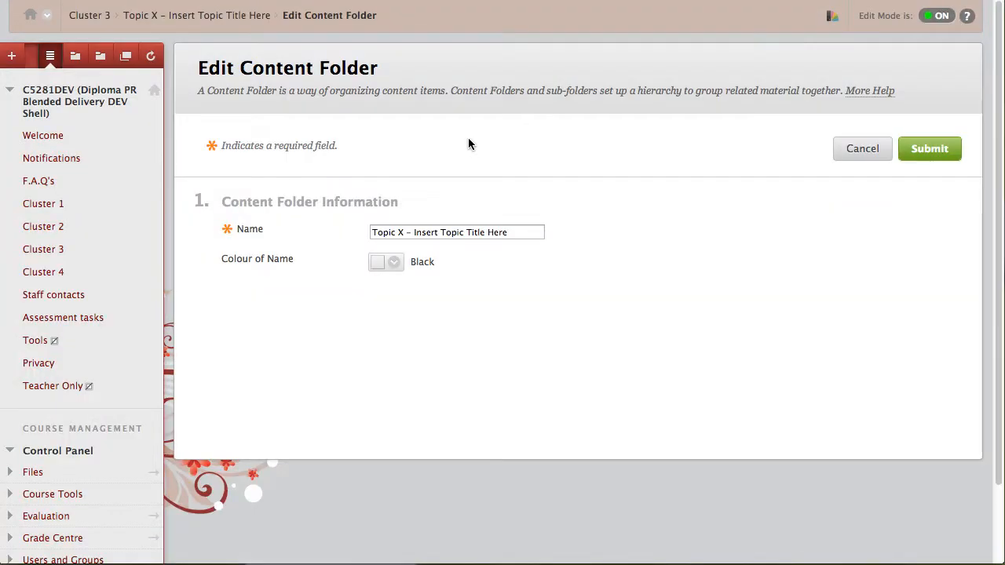
Step: Rename the content folder "Topic 1 - Intro to Belllybutton fluff" and copy the full name
{"action": "left_click", "coordinate": [402, 232]}
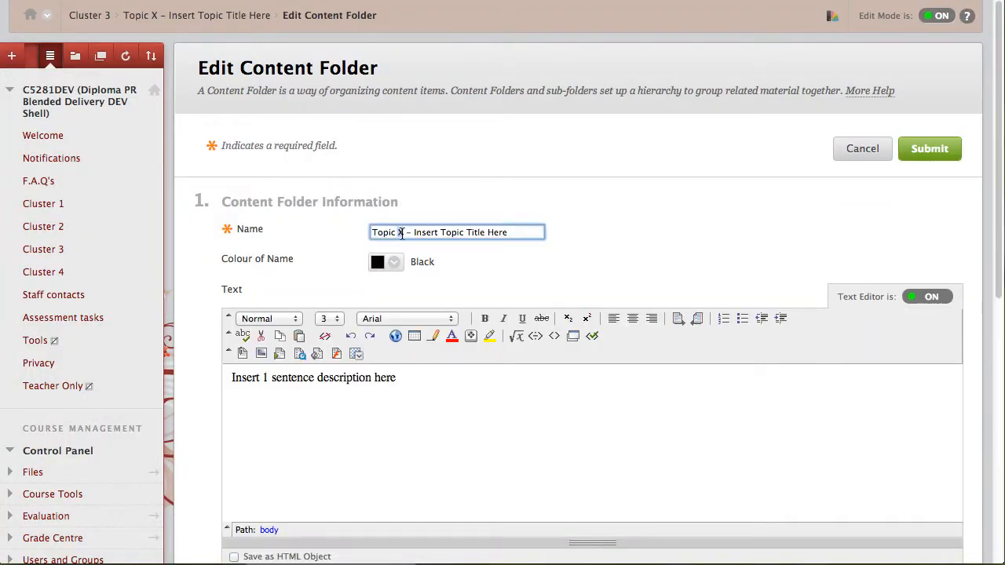
{"action": "key", "text": "BackSpace"}
{"action": "type", "text": "1"}
{"action": "left_click_drag", "start_coordinate": [514, 232], "coordinate": [409, 232]}
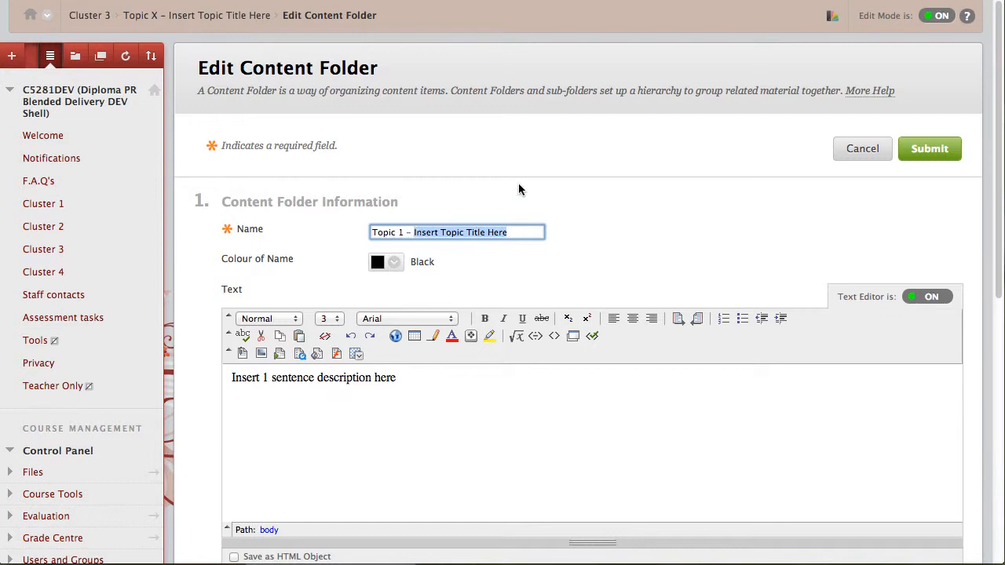
{"action": "type", "text": "Intro to"}
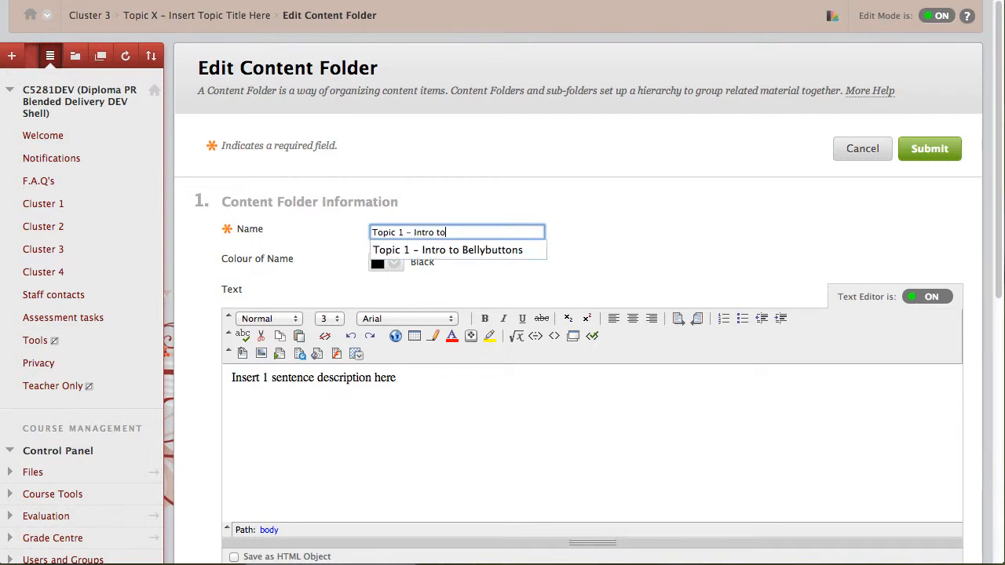
{"action": "type", "text": " Bellly"}
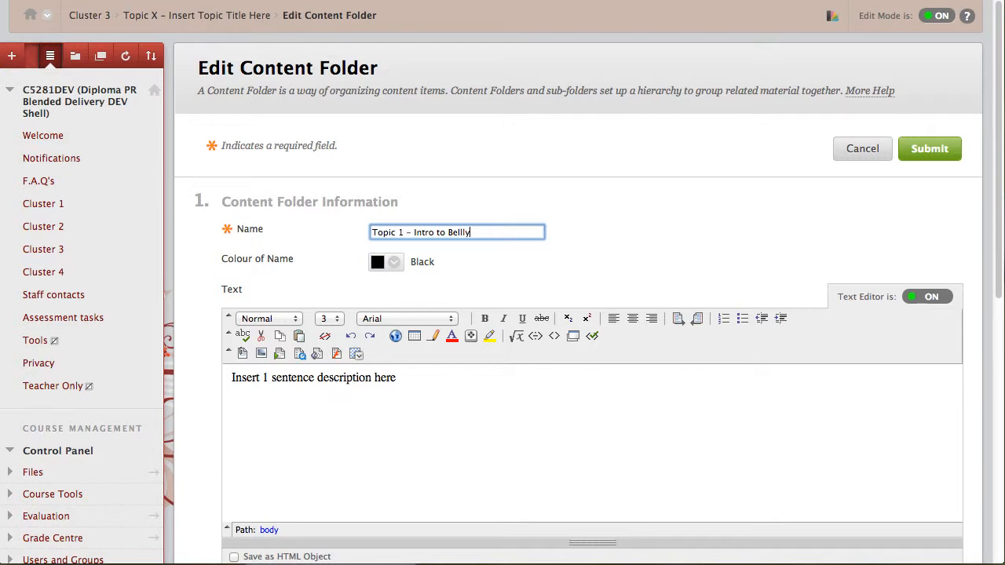
{"action": "type", "text": "button fluff"}
{"action": "left_click_drag", "start_coordinate": [532, 232], "coordinate": [374, 227]}
{"action": "key", "text": "ctrl+c"}
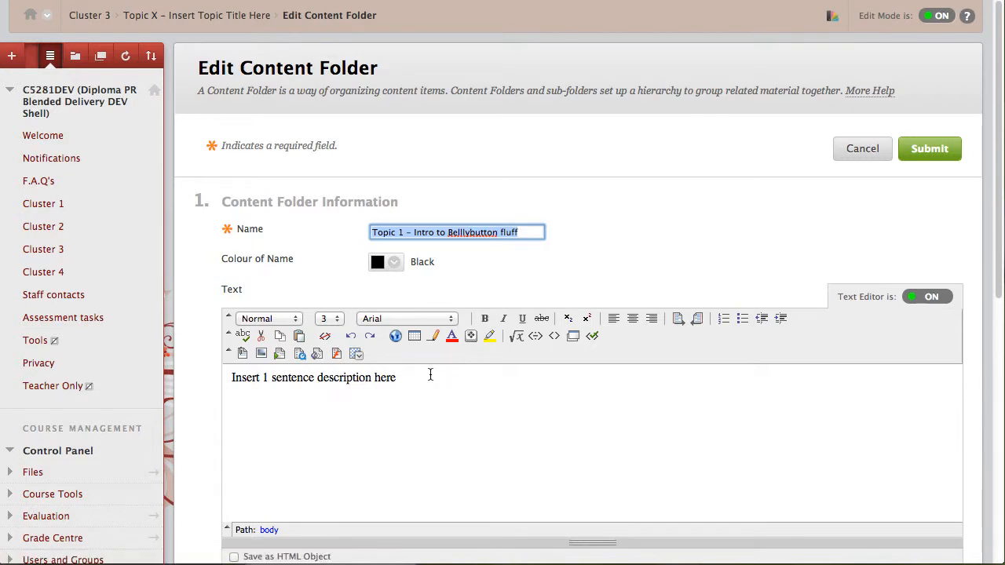
Step: Replace the folder's placeholder description with "In this topic ......" and submit the changes
{"action": "left_click_drag", "start_coordinate": [431, 374], "coordinate": [228, 377]}
{"action": "type", "text": "In"}
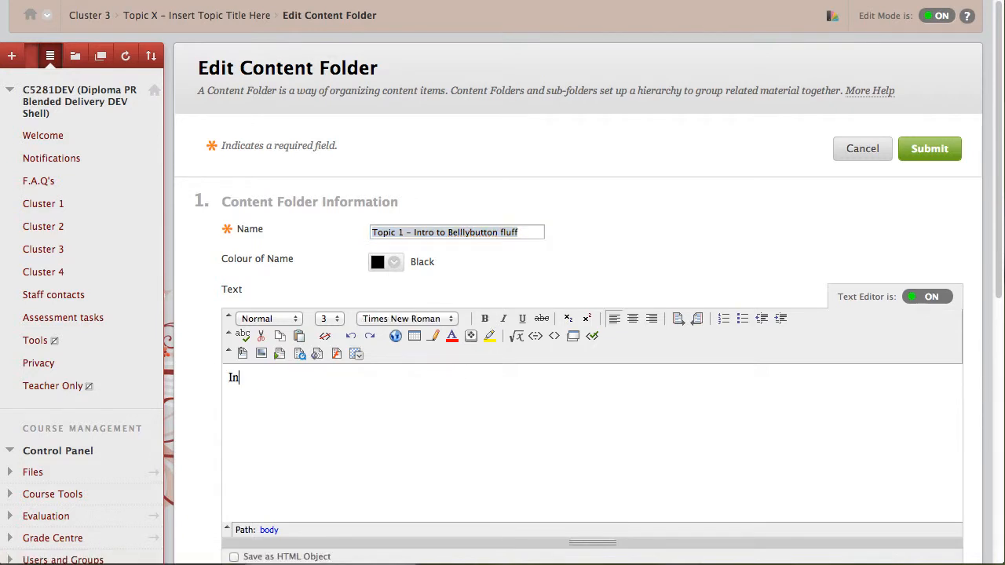
{"action": "type", "text": " this topic ......"}
{"action": "left_click", "coordinate": [927, 154]}
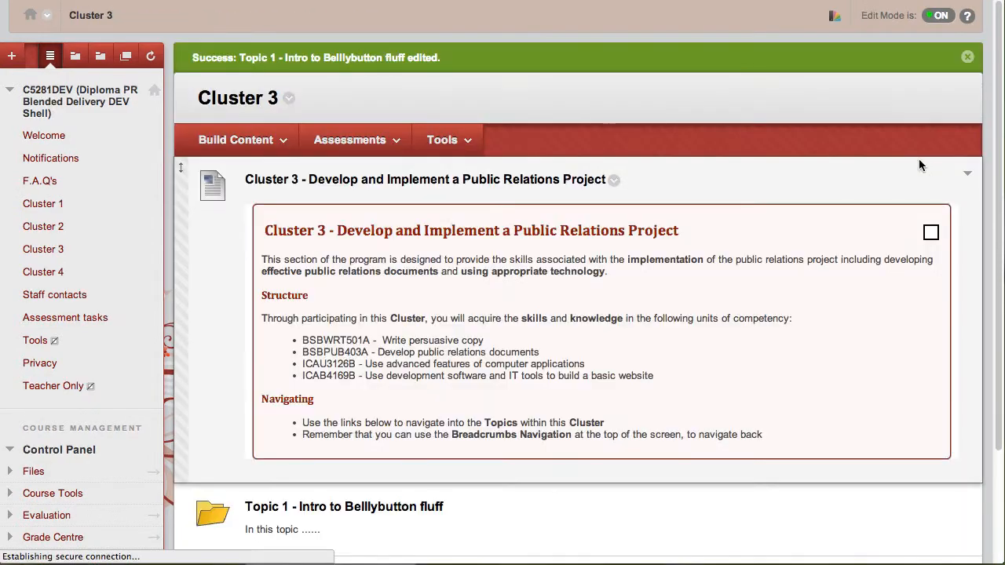
Step: Go into the "Topic 1 - Intro to Belllybutton fluff" folder and open its "Topic X - Insert Topic Title Here" item for editing
{"action": "scroll", "coordinate": [833, 236], "scroll_direction": "down", "scroll_amount": 2}
{"action": "scroll", "coordinate": [834, 236], "scroll_direction": "down", "scroll_amount": 2}
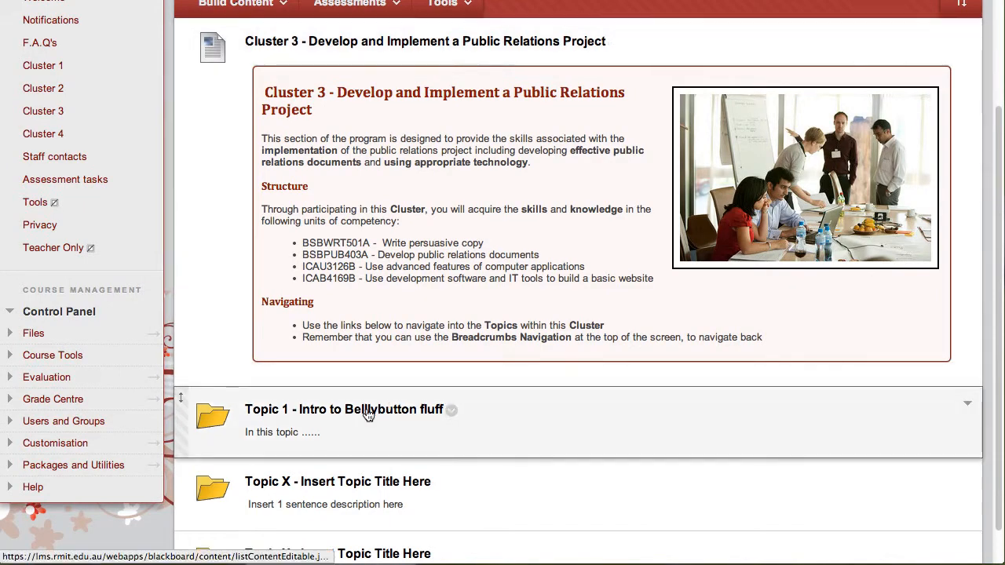
{"action": "left_click", "coordinate": [366, 411]}
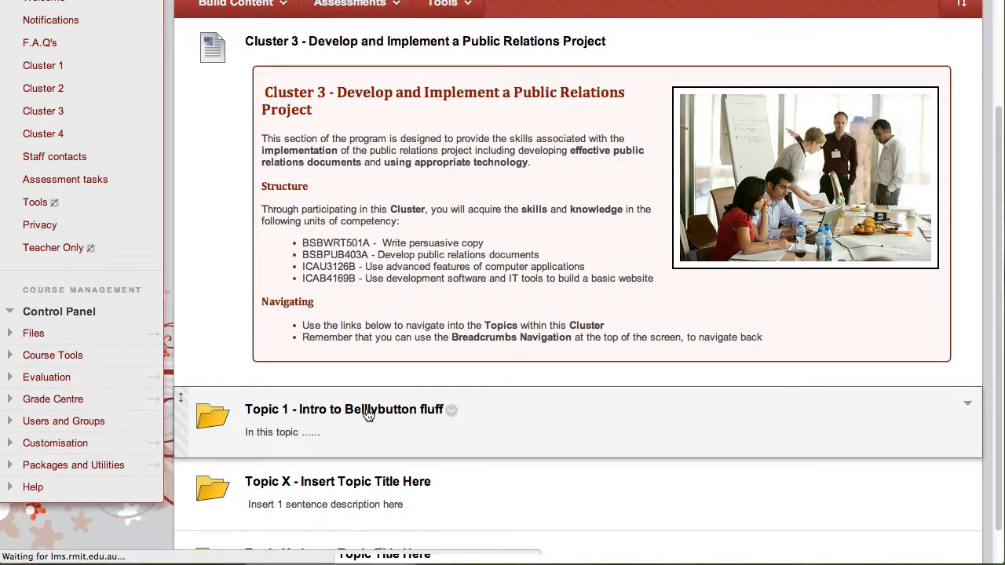
{"action": "scroll", "coordinate": [368, 415], "scroll_direction": "down", "scroll_amount": 1}
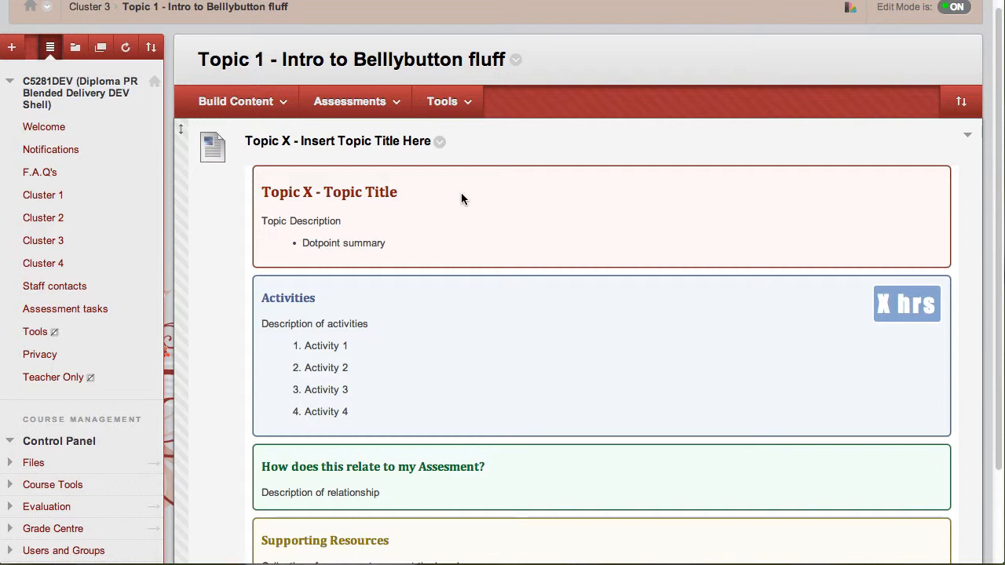
{"action": "left_click", "coordinate": [441, 146]}
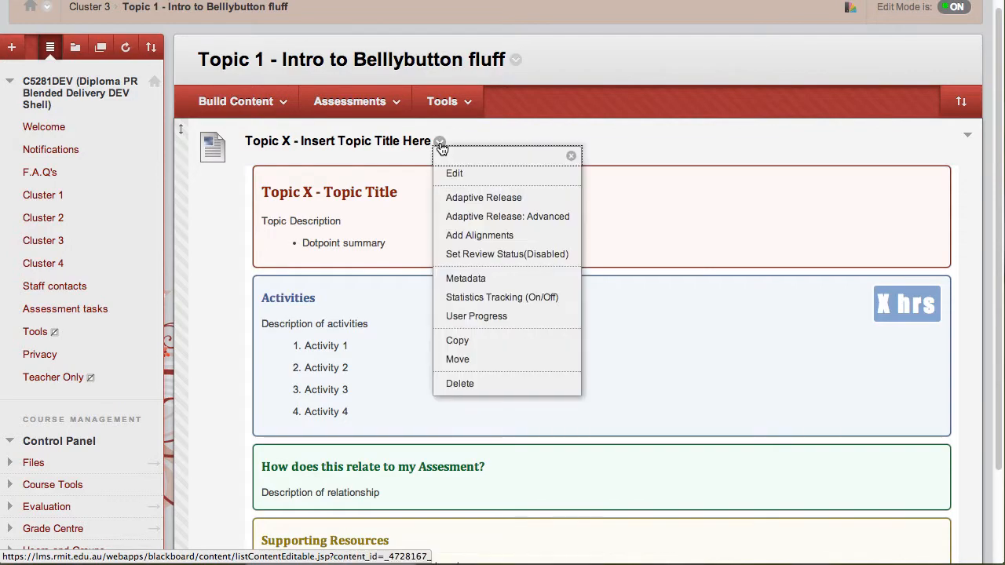
{"action": "left_click", "coordinate": [450, 174]}
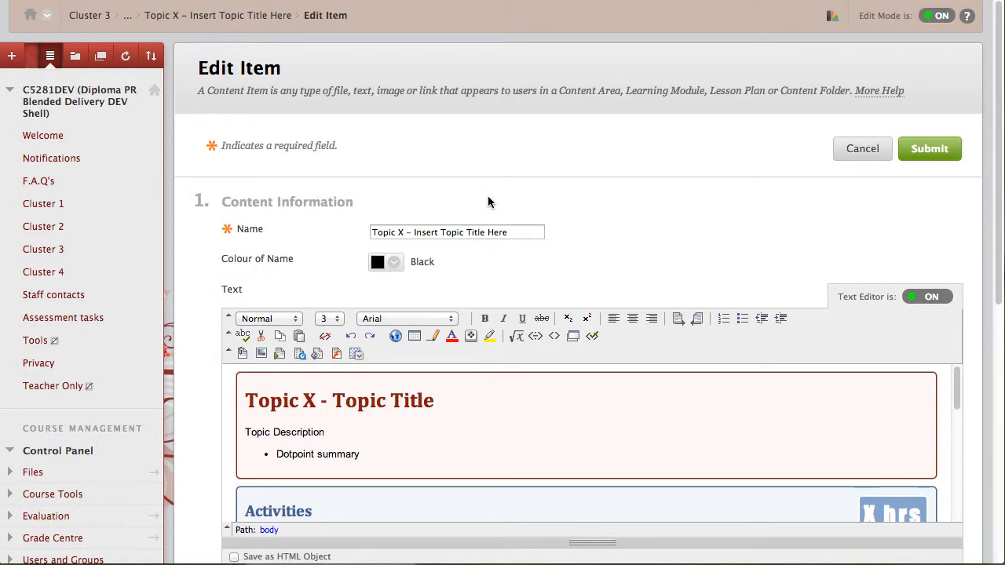
Step: Replace both the item's name and the "Topic X - Topic Title" heading with the copied "Topic 1 - Intro to Belllybutton fluff"
{"action": "left_click_drag", "start_coordinate": [508, 232], "coordinate": [373, 232]}
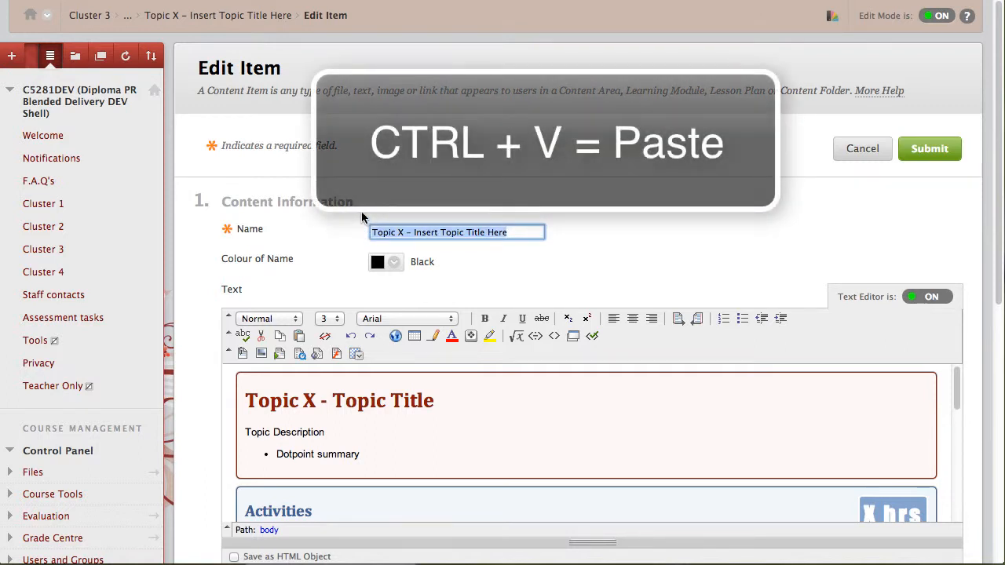
{"action": "key", "text": "ctrl+v"}
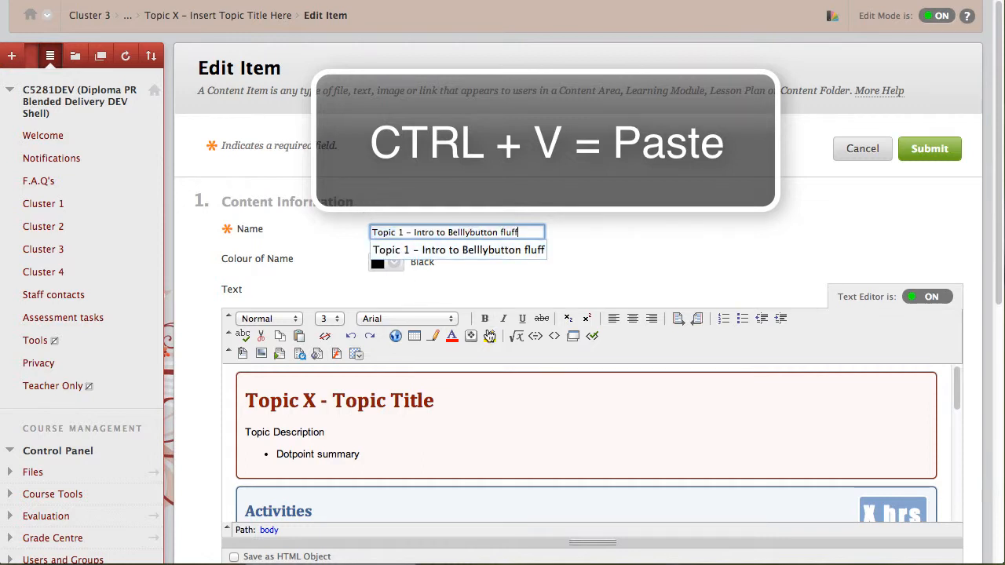
{"action": "left_click_drag", "start_coordinate": [447, 395], "coordinate": [245, 393]}
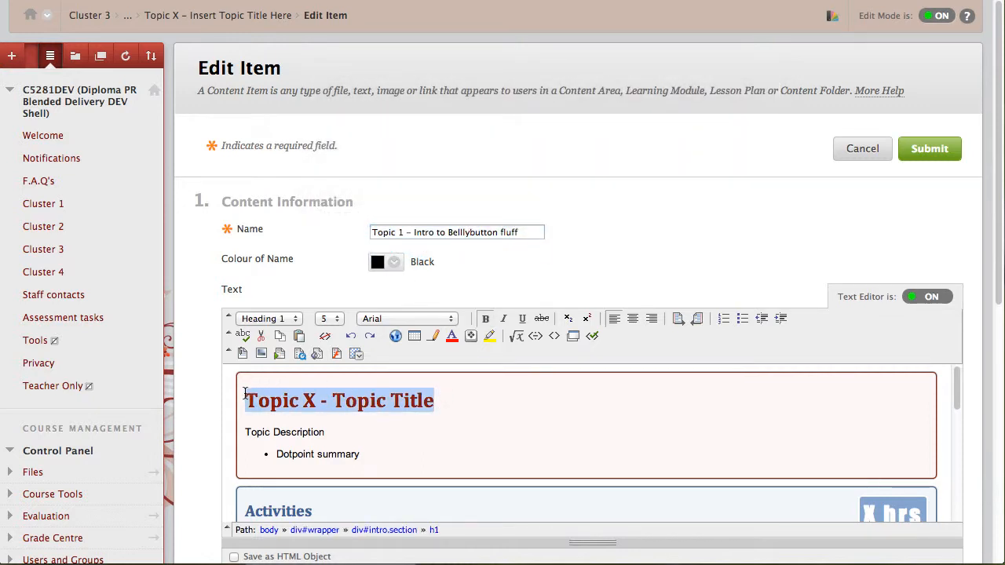
{"action": "key", "text": "ctrl+v"}
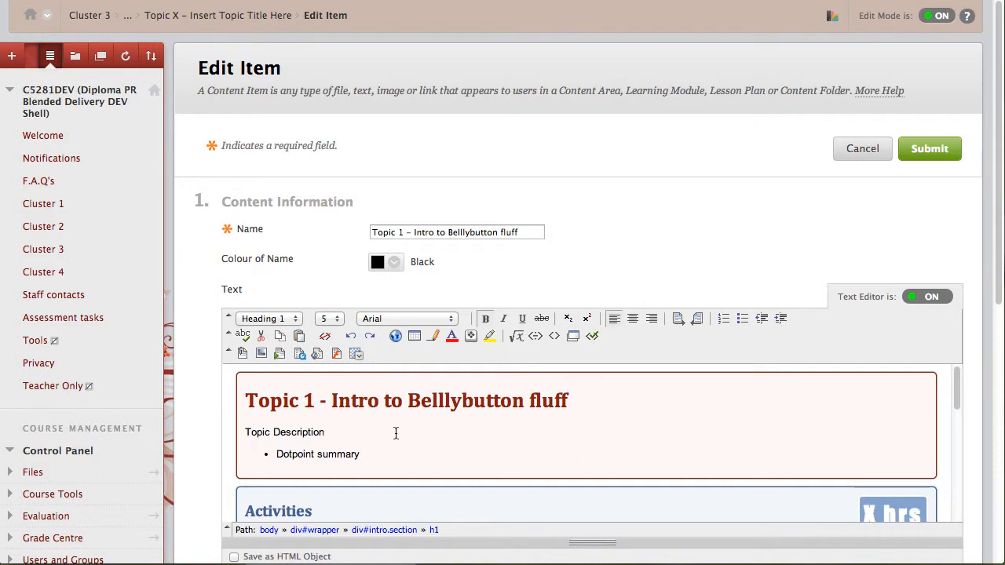
Step: Add the bullets "iygefig", "foihho" and "hkkdahb" plus an empty bullet below "Dotpoint summary" in the topic description
{"action": "left_click", "coordinate": [372, 448]}
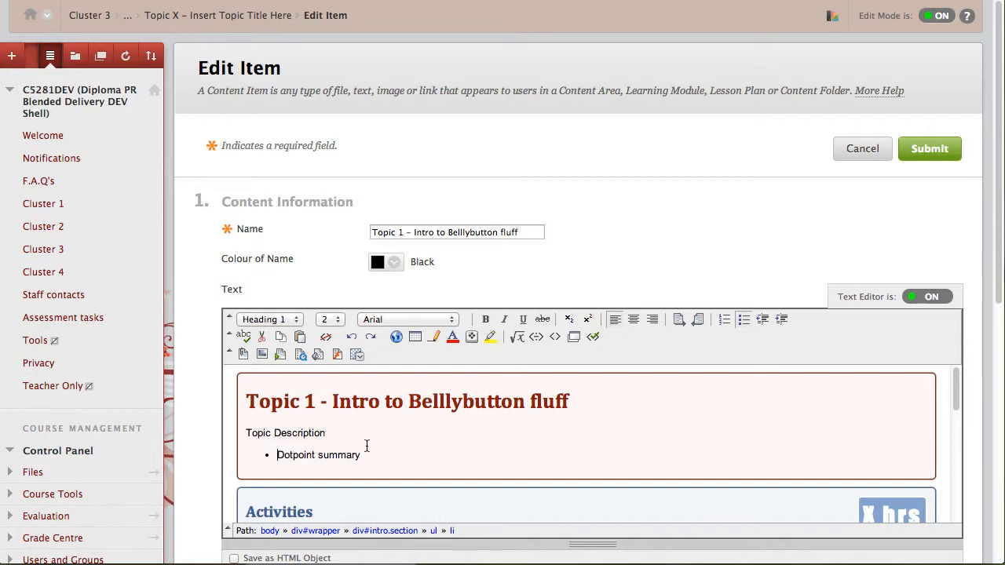
{"action": "scroll", "coordinate": [366, 445], "scroll_direction": "down", "scroll_amount": 1}
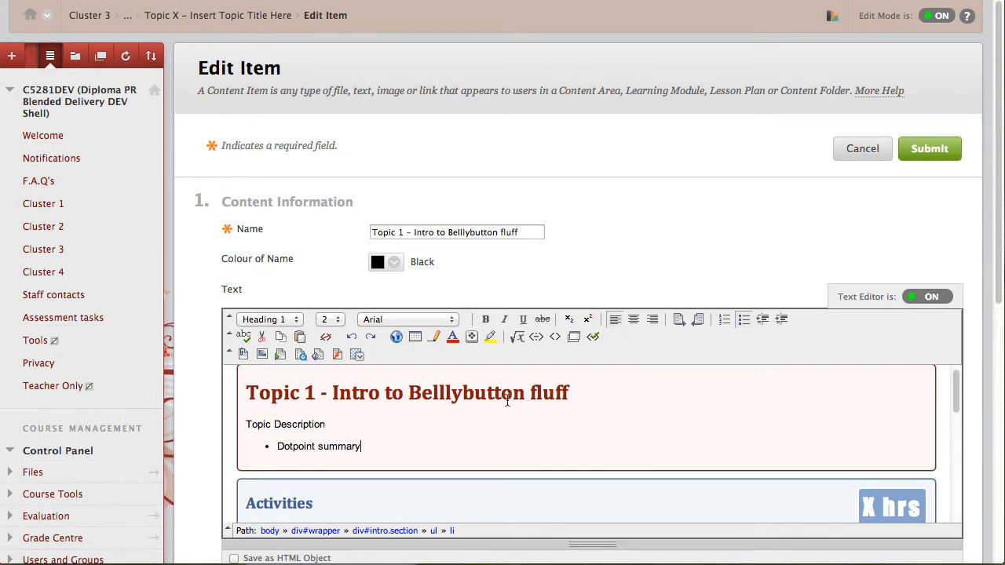
{"action": "key", "text": "Return"}
{"action": "type", "text": "iygefig"}
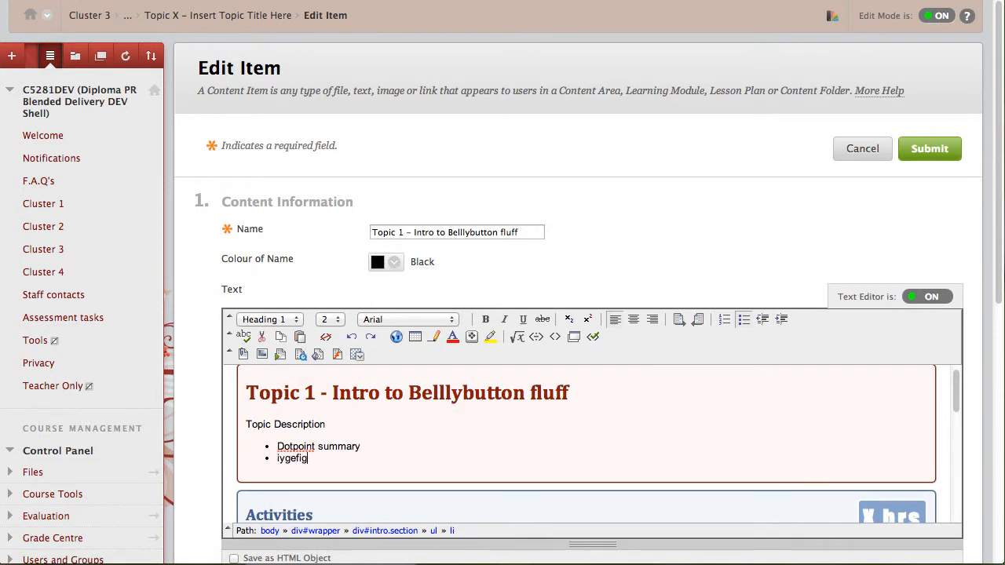
{"action": "key", "text": "Return"}
{"action": "type", "text": "foihho"}
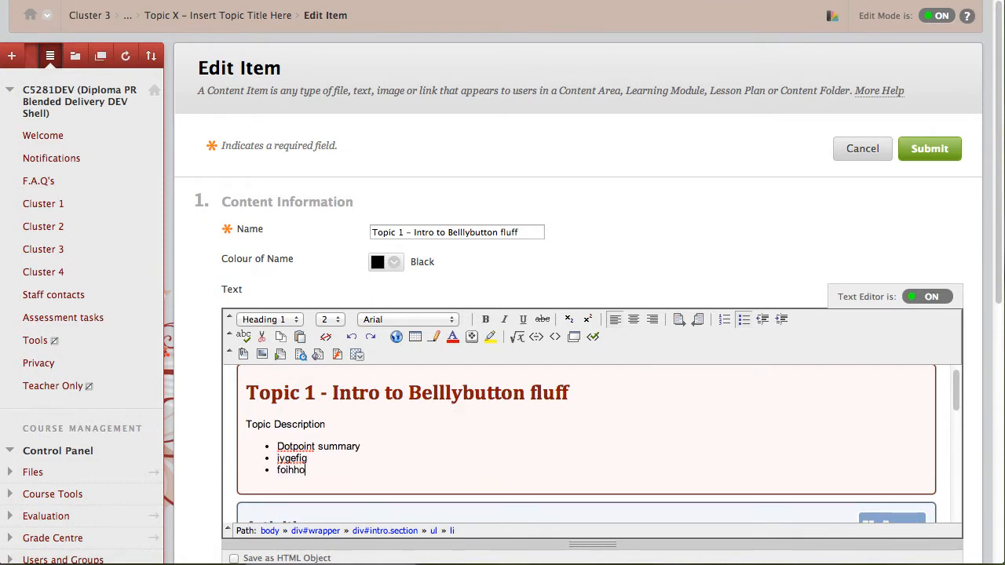
{"action": "key", "text": "Return"}
{"action": "type", "text": "hkkdahb"}
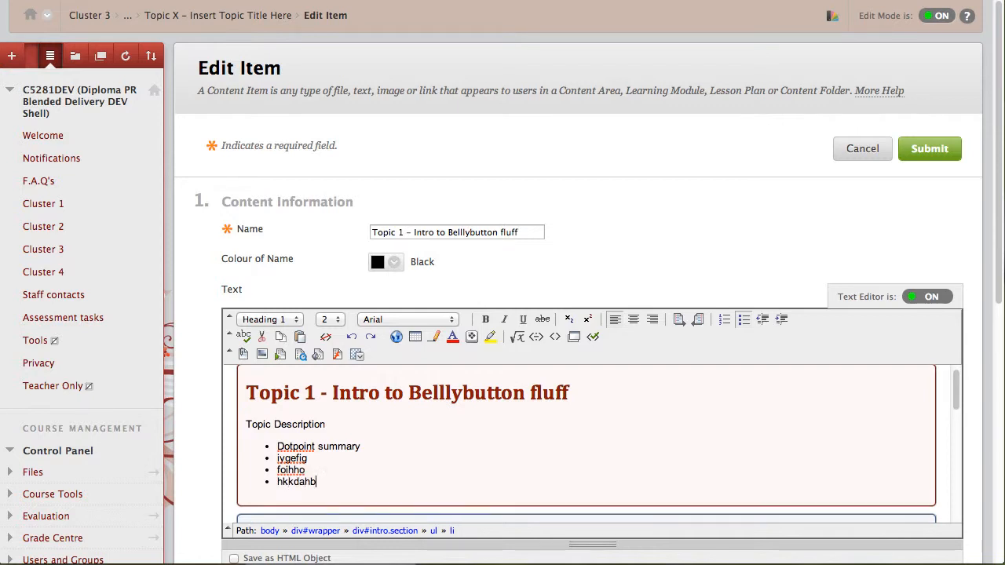
{"action": "key", "text": "Return"}
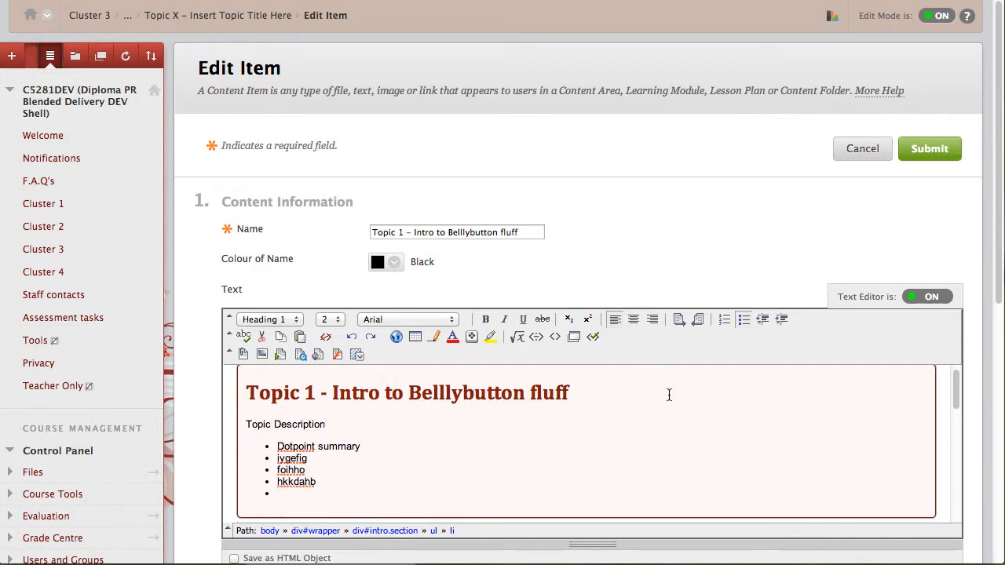
Step: Change the hours label in the Activities section to "6 hrs"
{"action": "scroll", "coordinate": [669, 395], "scroll_direction": "down", "scroll_amount": 3}
{"action": "scroll", "coordinate": [669, 395], "scroll_direction": "down", "scroll_amount": 3}
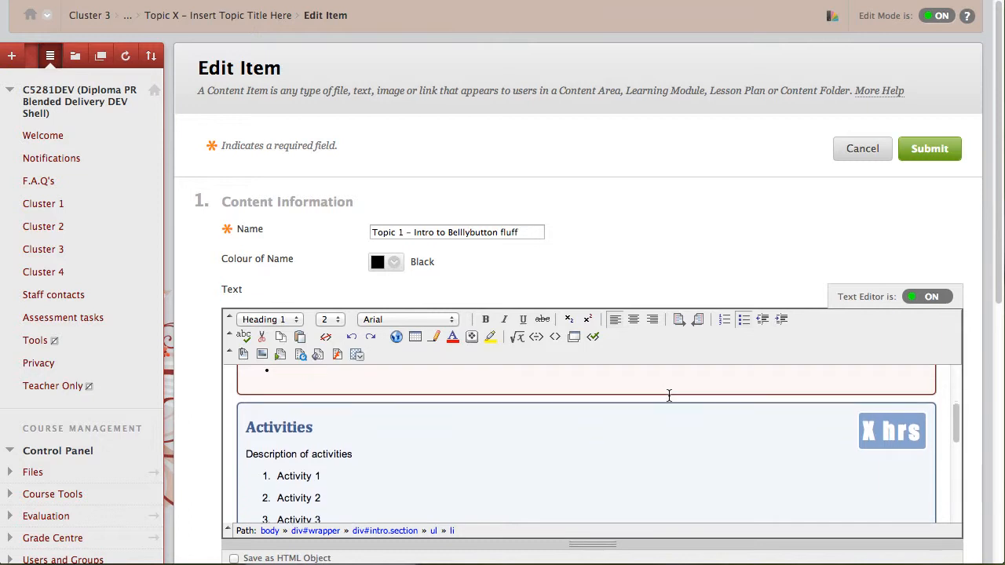
{"action": "scroll", "coordinate": [662, 403], "scroll_direction": "down", "scroll_amount": 2}
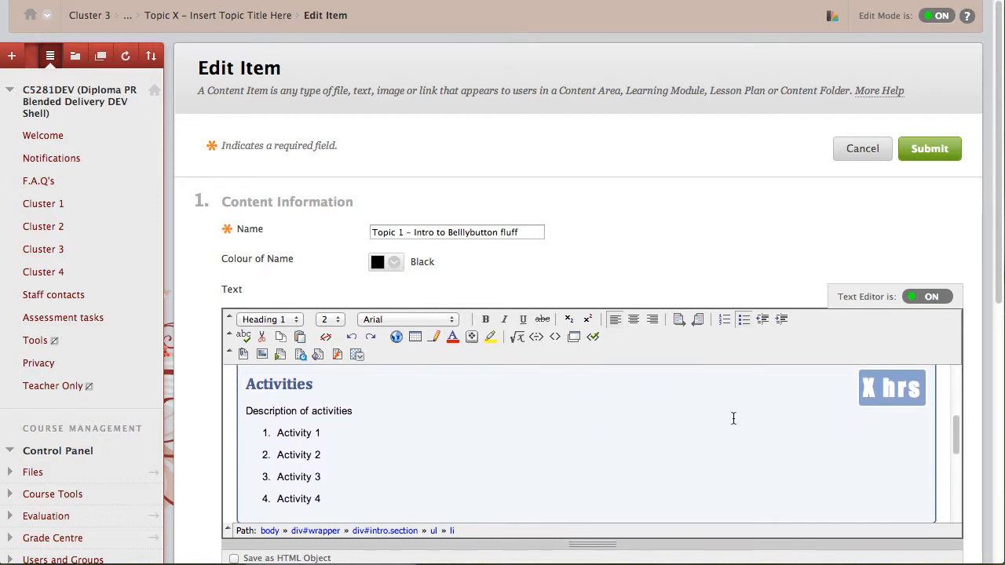
{"action": "left_click", "coordinate": [876, 389]}
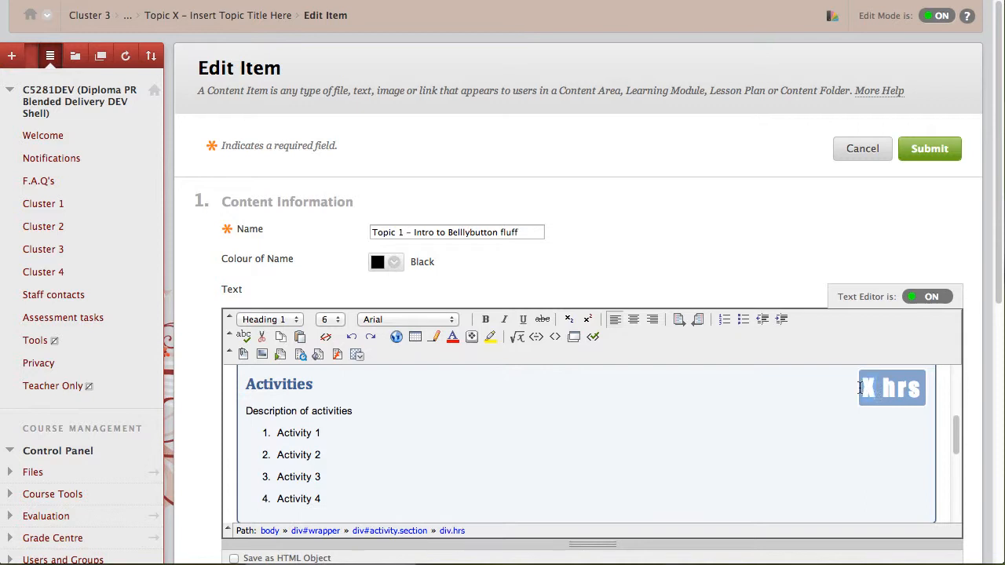
{"action": "type", "text": "6"}
Step: Replace the "Activity 1" entry in the Activities list with "Discussion activity ........"
{"action": "left_click", "coordinate": [325, 433]}
{"action": "key", "text": "BackSpace"}
{"action": "key", "text": "BackSpace"}
{"action": "key", "text": "BackSpace"}
{"action": "key", "text": "BackSpace"}
{"action": "key", "text": "BackSpace"}
{"action": "key", "text": "BackSpace"}
{"action": "key", "text": "BackSpace"}
{"action": "key", "text": "BackSpace"}
{"action": "key", "text": "BackSpace"}
{"action": "key", "text": "BackSpace"}
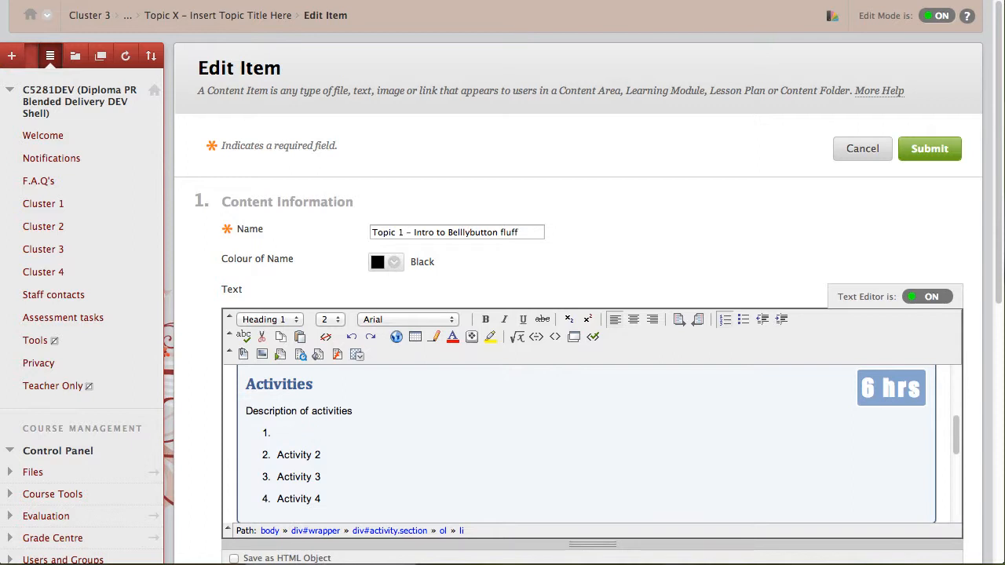
{"action": "type", "text": "Discussion activity ........"}
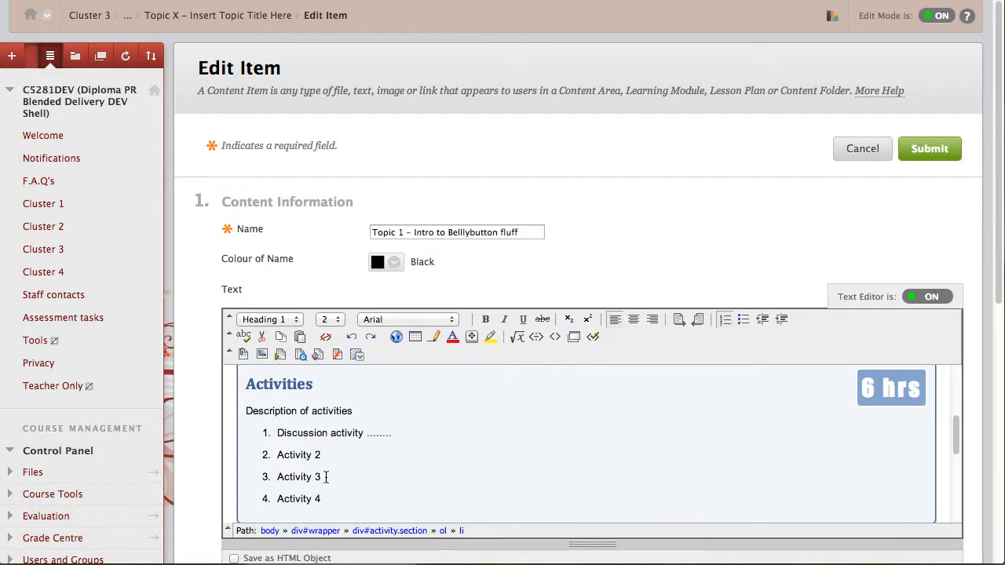
Step: Add the unnumbered lines "jkbkjbf" and "ouhfs" under the discussion activity, using soft line breaks within the same list entry
{"action": "scroll", "coordinate": [321, 476], "scroll_direction": "down", "scroll_amount": 1}
{"action": "scroll", "coordinate": [321, 476], "scroll_direction": "down", "scroll_amount": 1}
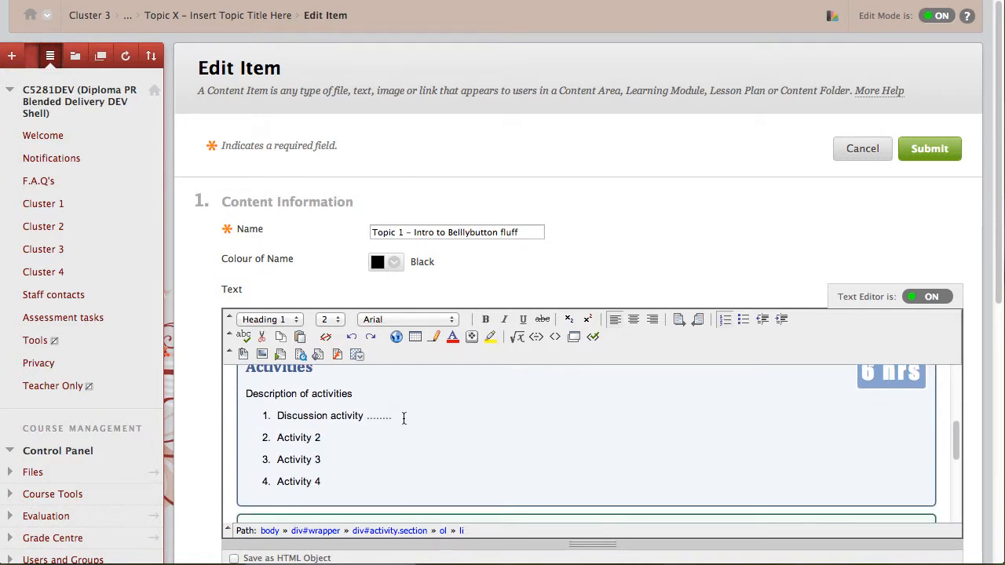
{"action": "key", "text": "Return"}
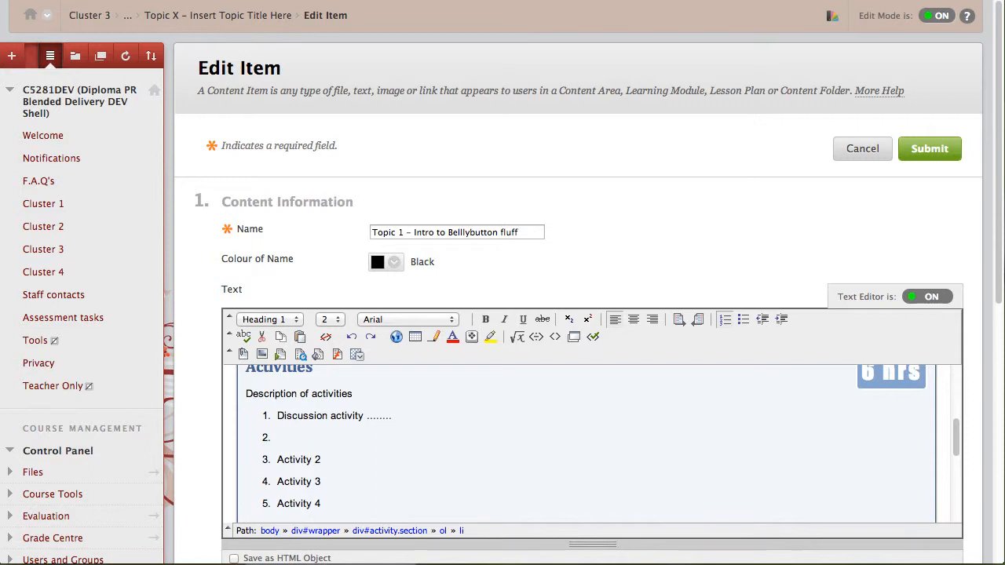
{"action": "key", "text": "BackSpace"}
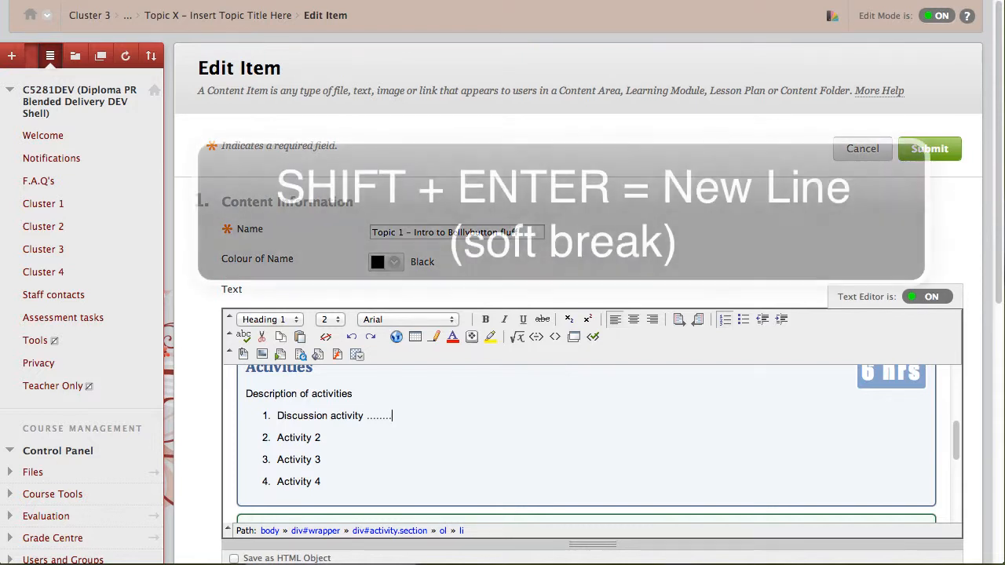
{"action": "key", "text": "shift+Return"}
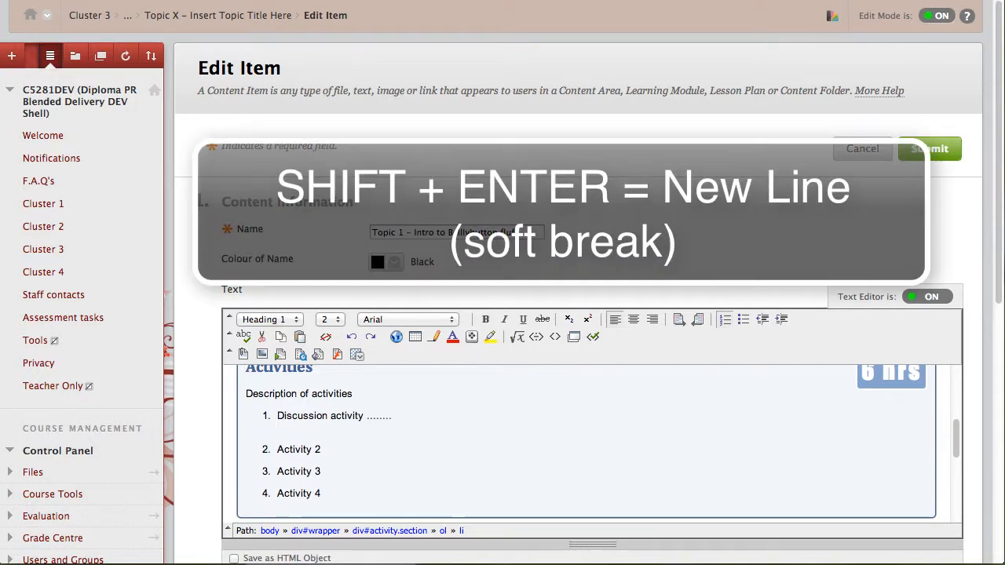
{"action": "type", "text": "jkbkjbf"}
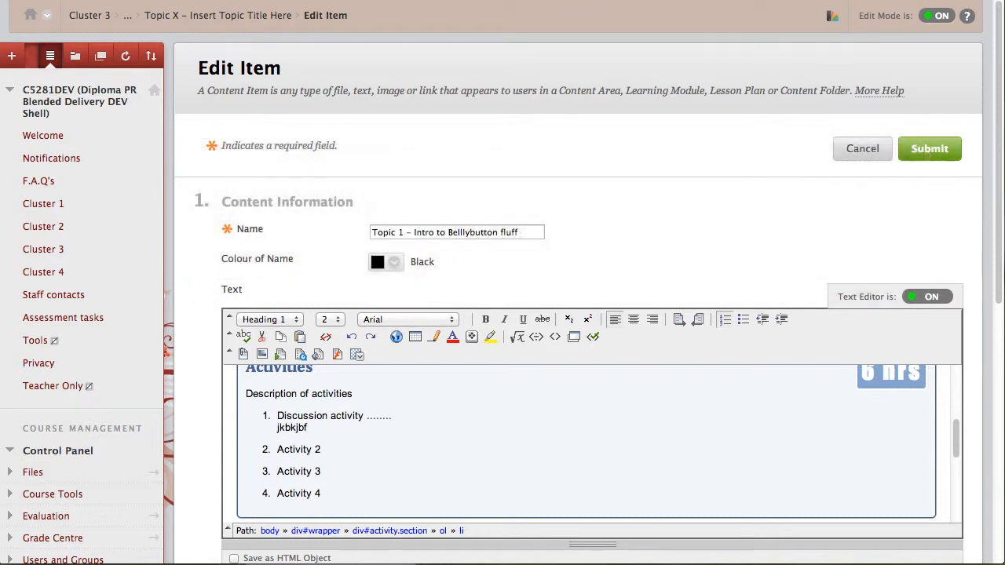
{"action": "key", "text": "shift+Return"}
{"action": "type", "text": "ouhfs"}
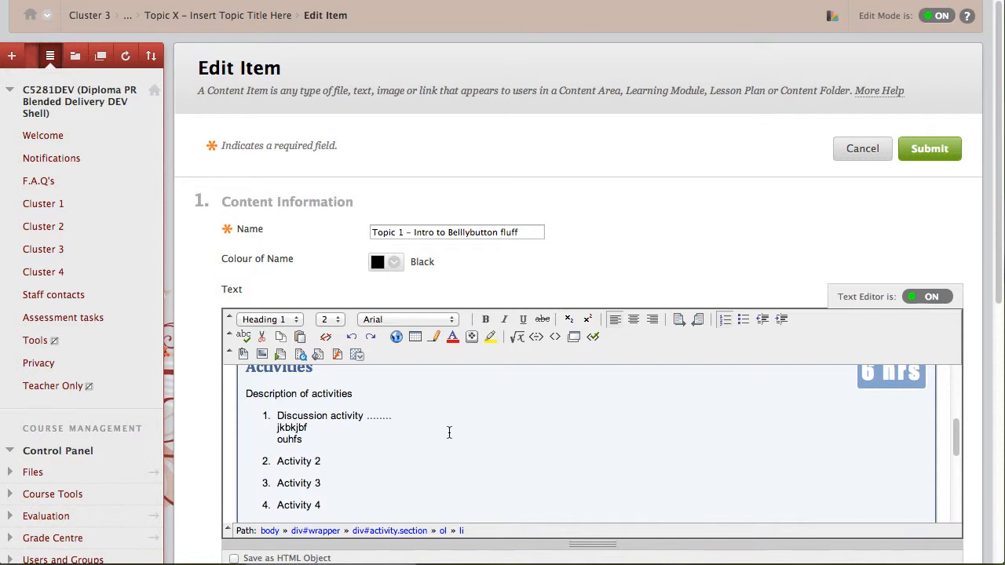
Step: Replace the "Resource 1" bullet in the Supporting Resources section with "ABC website"
{"action": "scroll", "coordinate": [449, 434], "scroll_direction": "down", "scroll_amount": 5}
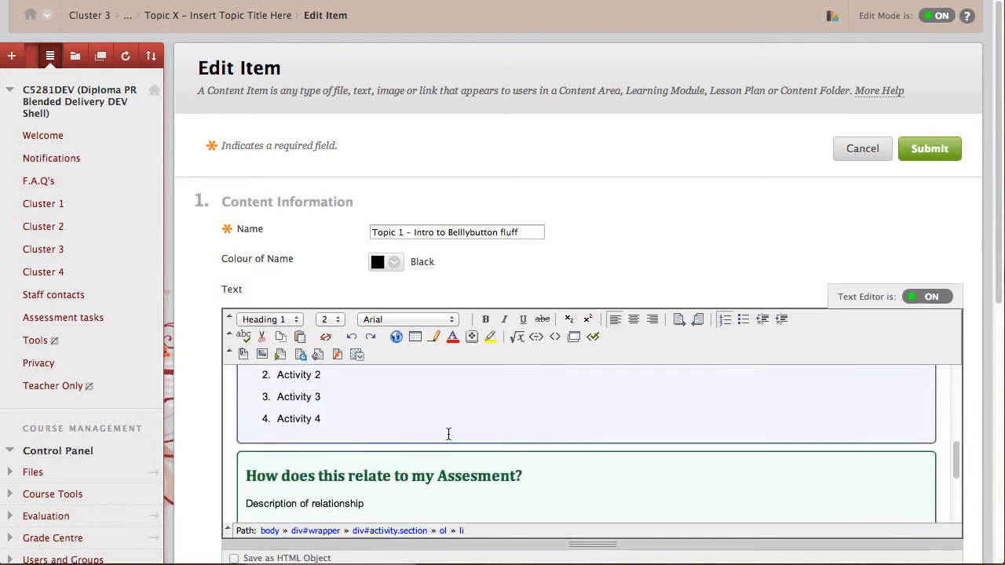
{"action": "scroll", "coordinate": [449, 434], "scroll_direction": "down", "scroll_amount": 2}
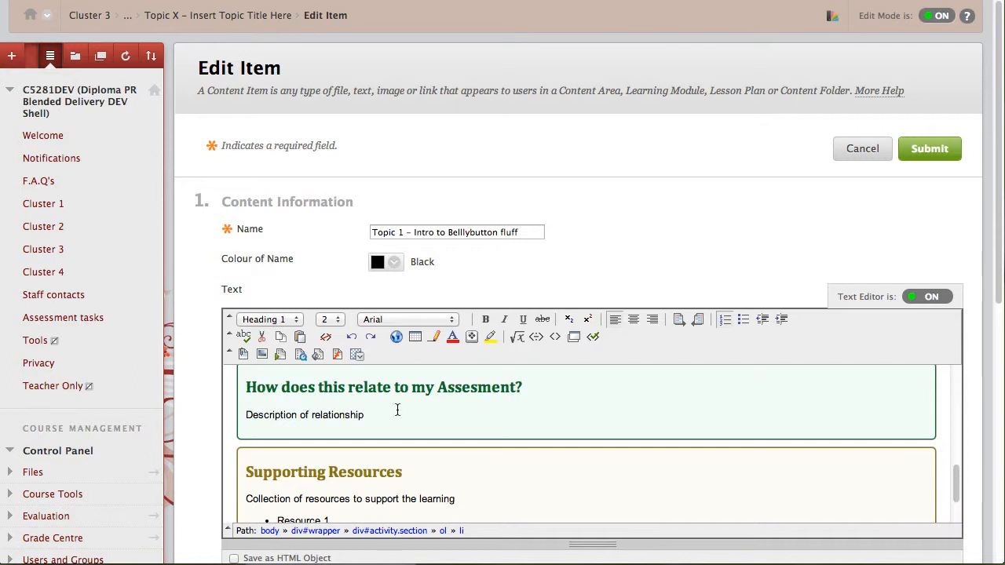
{"action": "scroll", "coordinate": [508, 461], "scroll_direction": "down", "scroll_amount": 1}
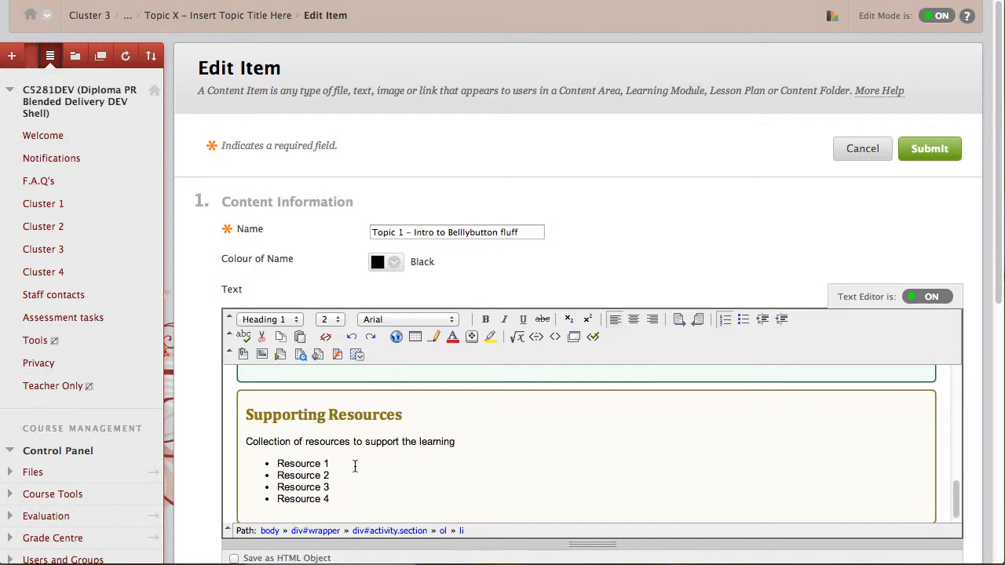
{"action": "left_click_drag", "start_coordinate": [354, 466], "coordinate": [276, 463]}
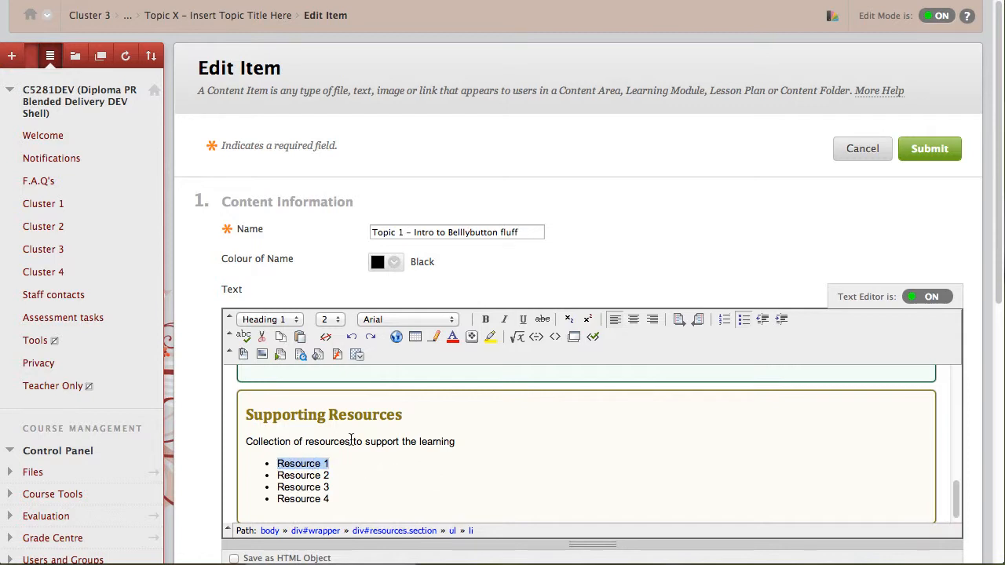
{"action": "type", "text": "A"}
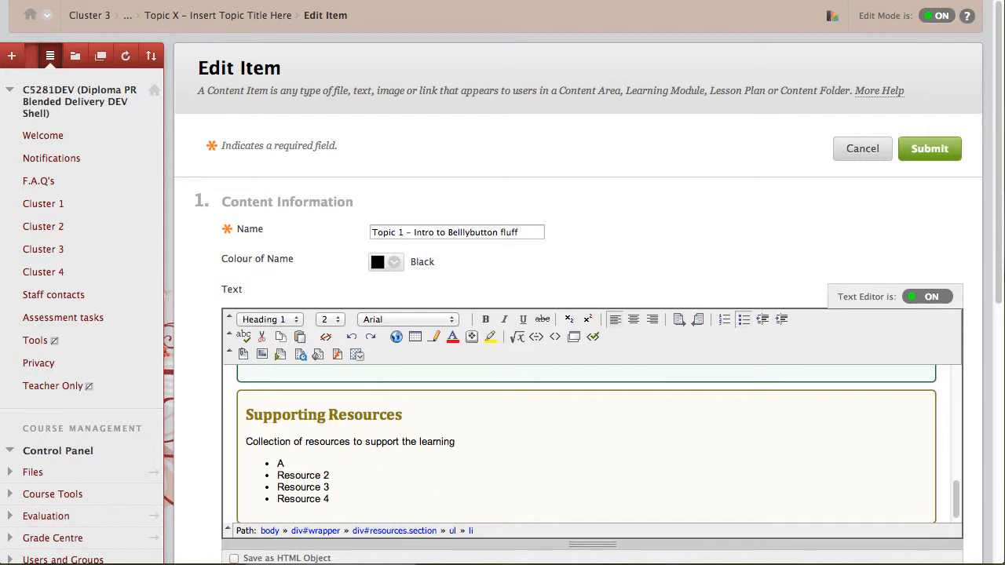
{"action": "type", "text": "BC website"}
{"action": "left_click_drag", "start_coordinate": [346, 464], "coordinate": [276, 464]}
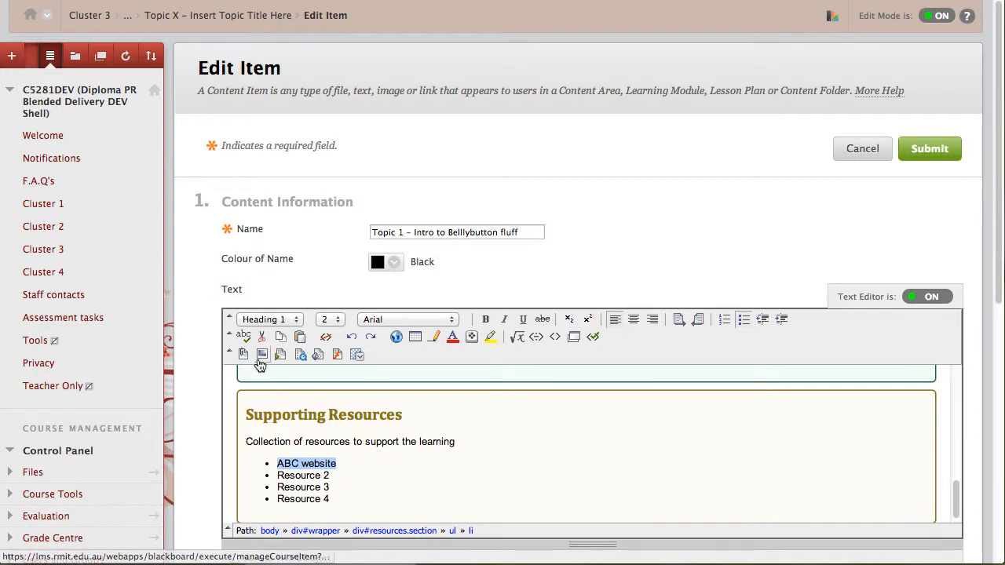
{"action": "left_click", "coordinate": [395, 337]}
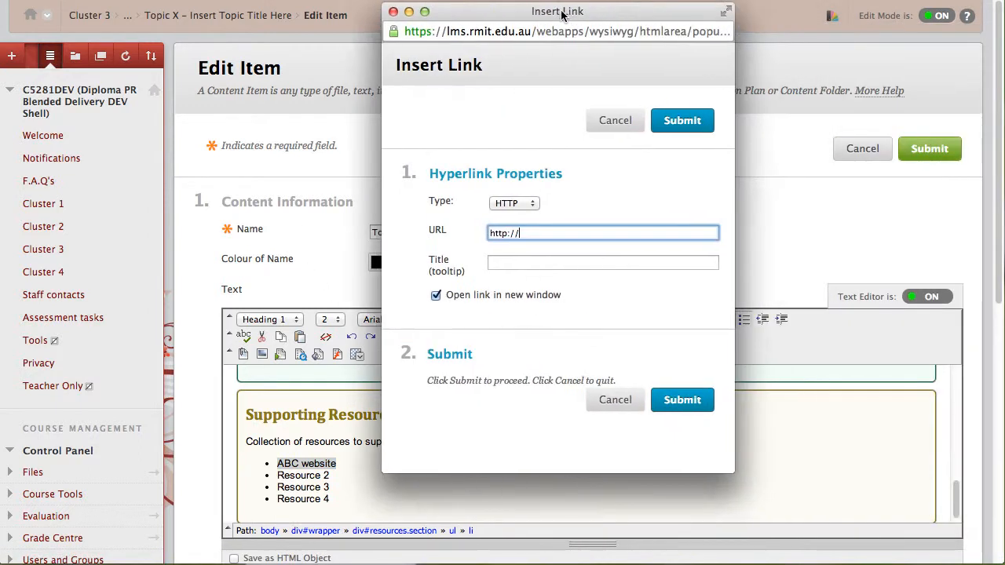
{"action": "left_click_drag", "start_coordinate": [801, 31], "coordinate": [506, 9]}
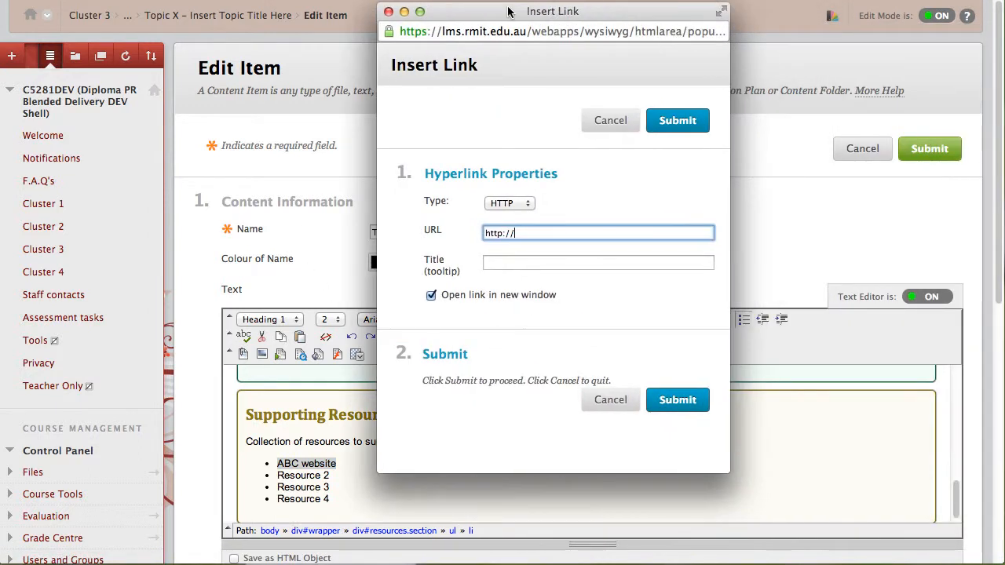
{"action": "triple_click", "coordinate": [527, 233]}
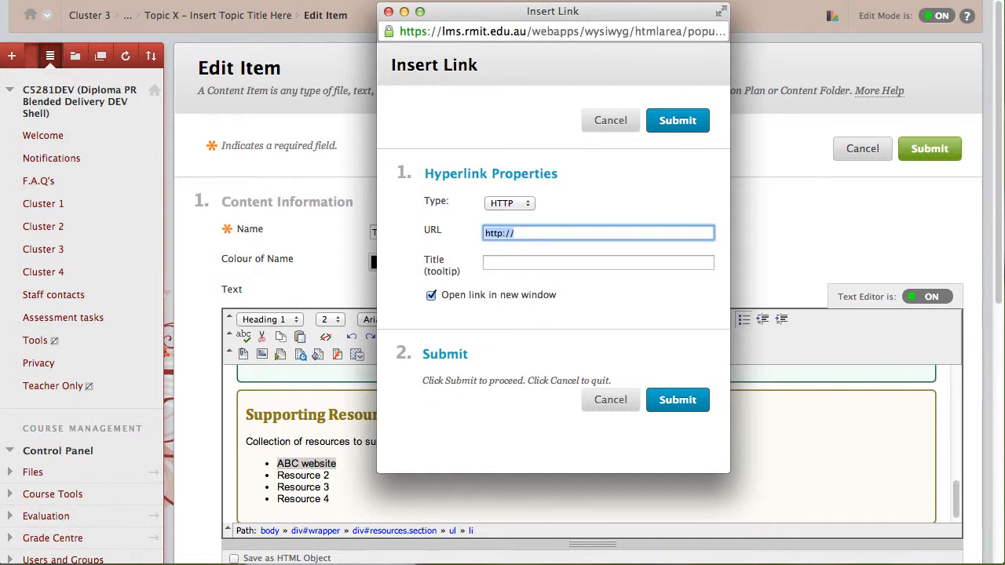
{"action": "type", "text": "http://www.abc.net.au/news/"}
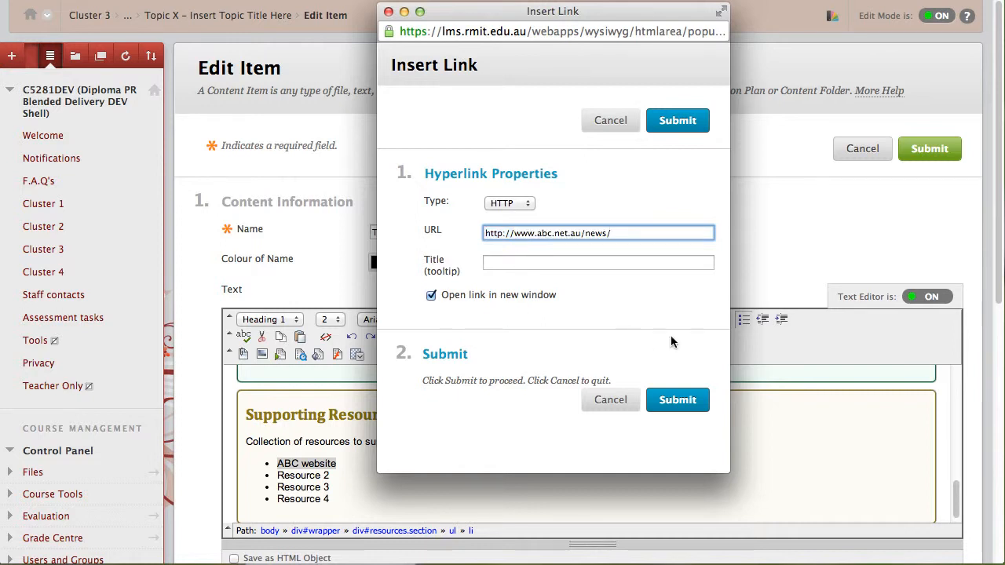
{"action": "left_click", "coordinate": [686, 399]}
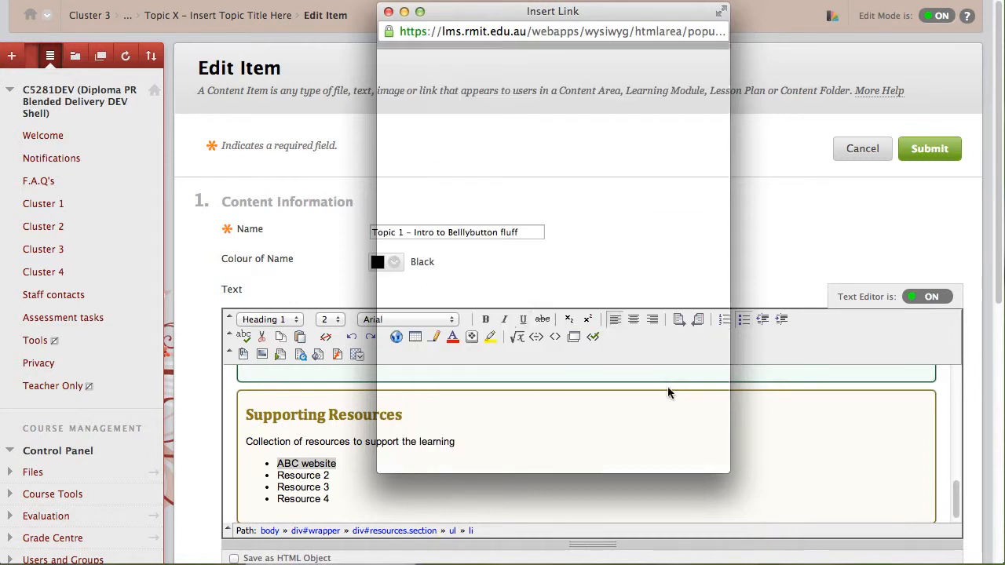
Step: Attach Questionnaire design.ppt from the computer's Topic 1 folder as a content link for the "Resource 2" bullet
{"action": "scroll", "coordinate": [515, 302], "scroll_direction": "down", "scroll_amount": 1}
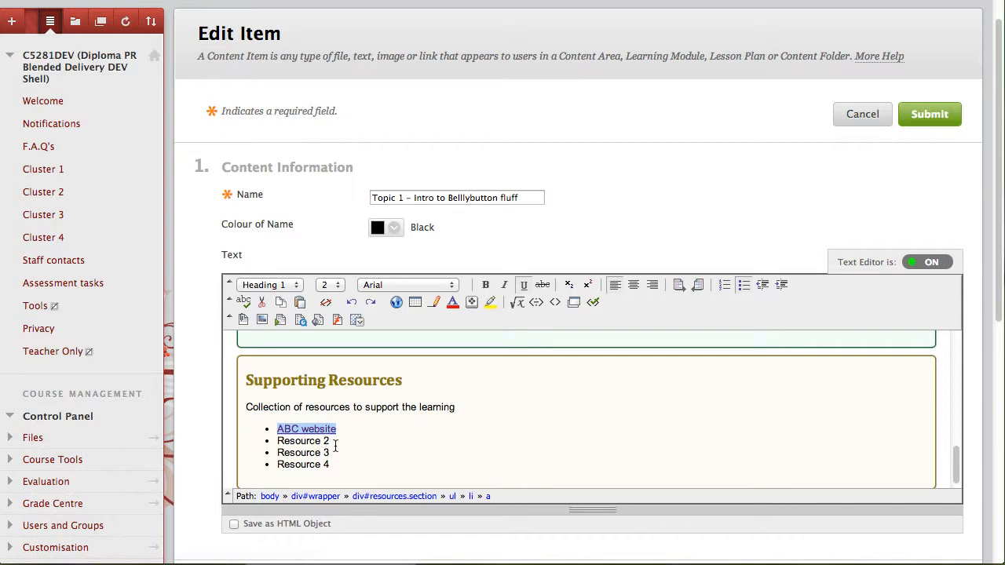
{"action": "left_click_drag", "start_coordinate": [330, 441], "coordinate": [278, 436]}
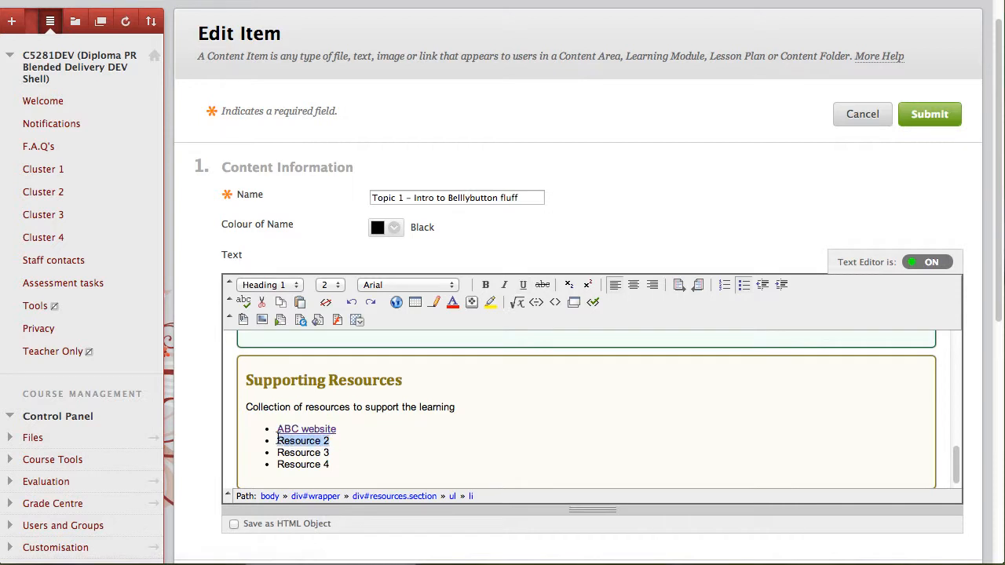
{"action": "left_click", "coordinate": [246, 325]}
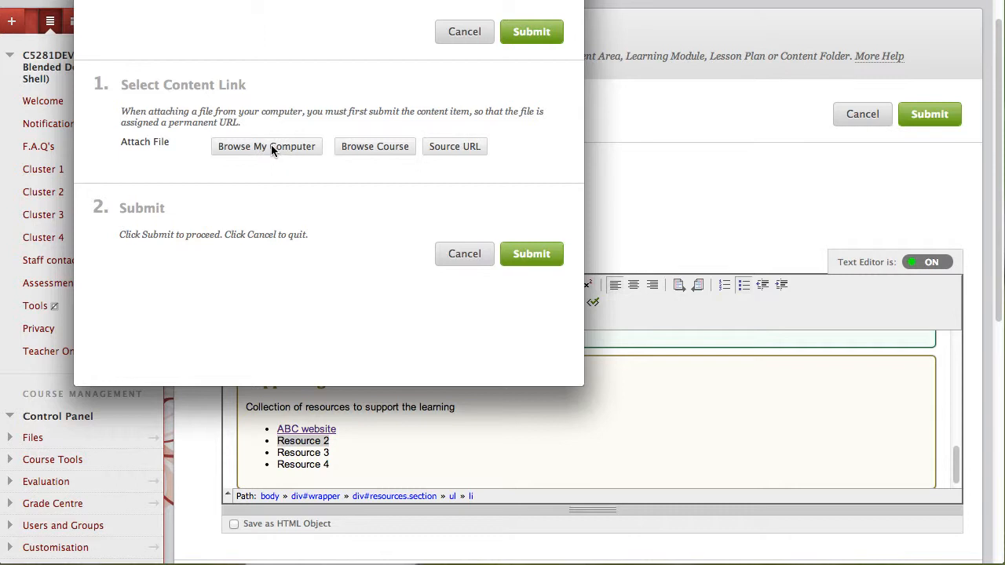
{"action": "left_click", "coordinate": [271, 147]}
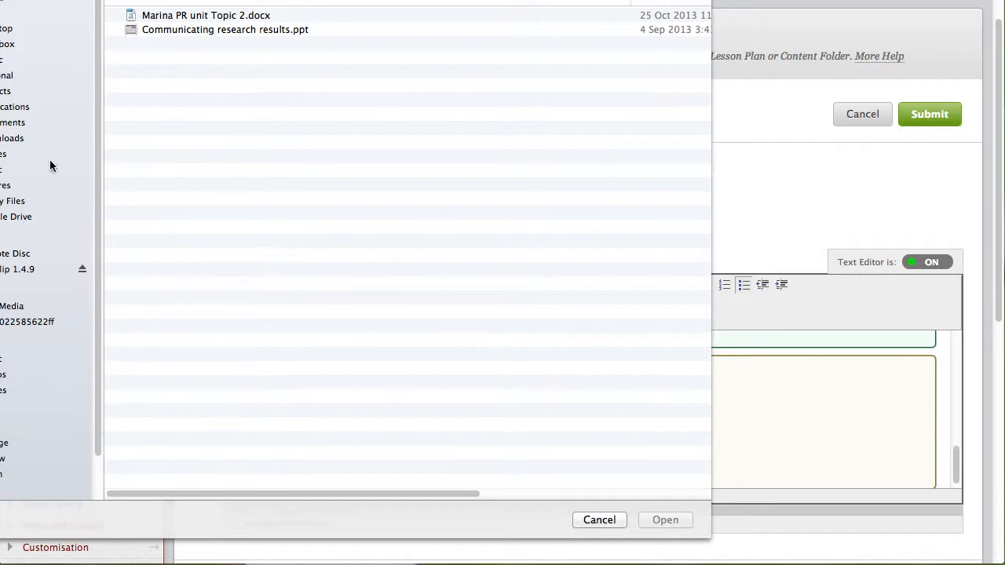
{"action": "left_click", "coordinate": [236, 1]}
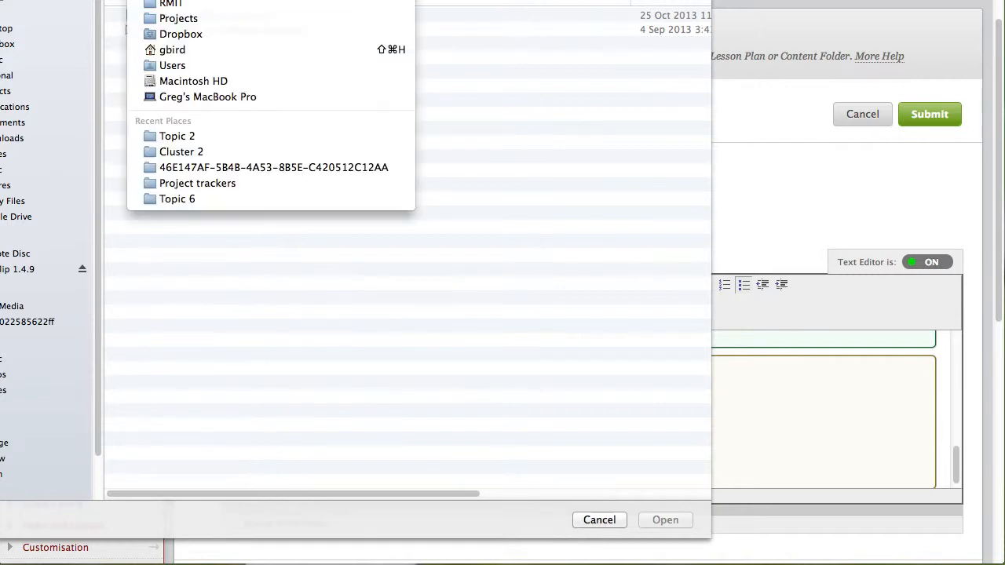
{"action": "left_click", "coordinate": [224, 9]}
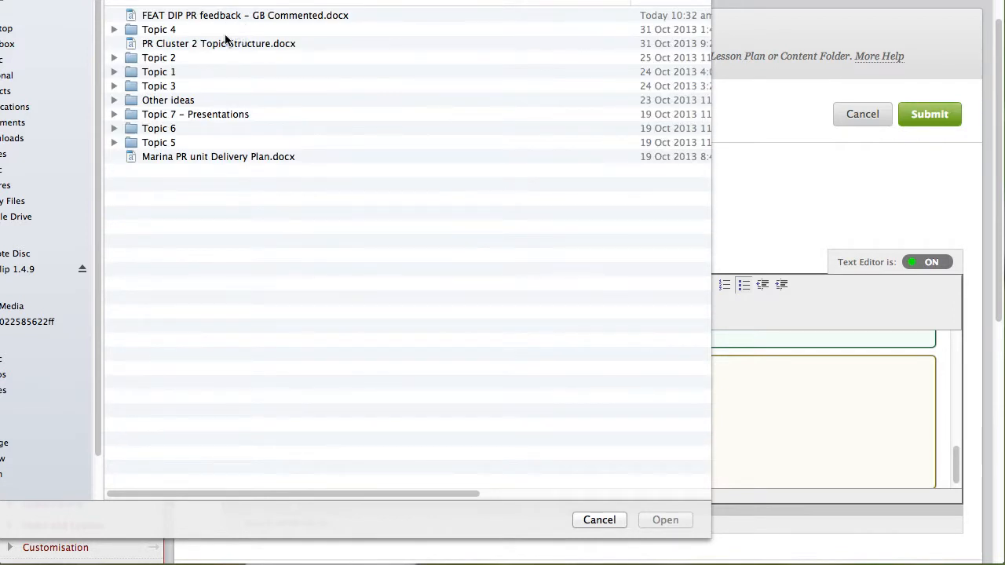
{"action": "left_click", "coordinate": [168, 73]}
{"action": "double_click", "coordinate": [168, 73]}
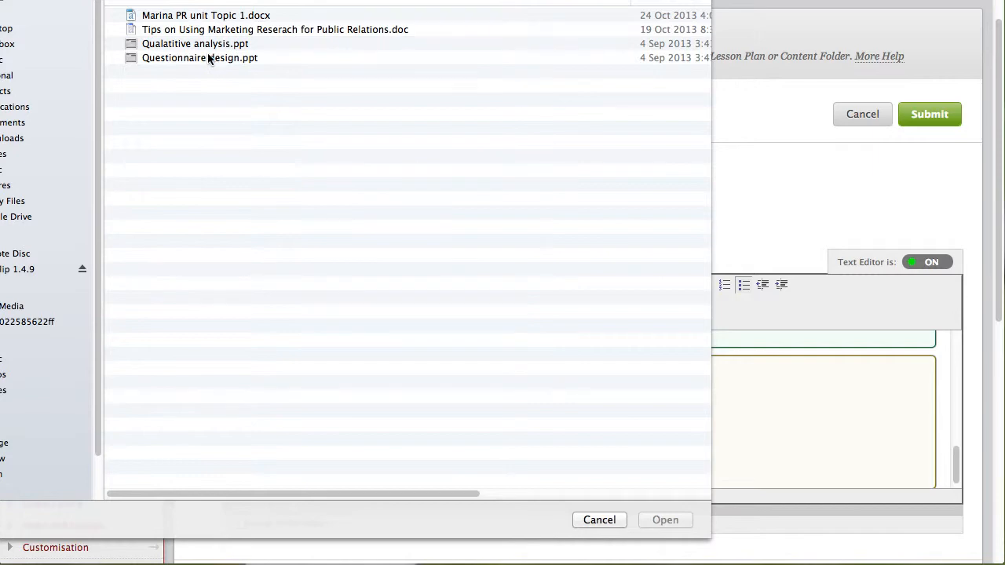
{"action": "left_click", "coordinate": [201, 56]}
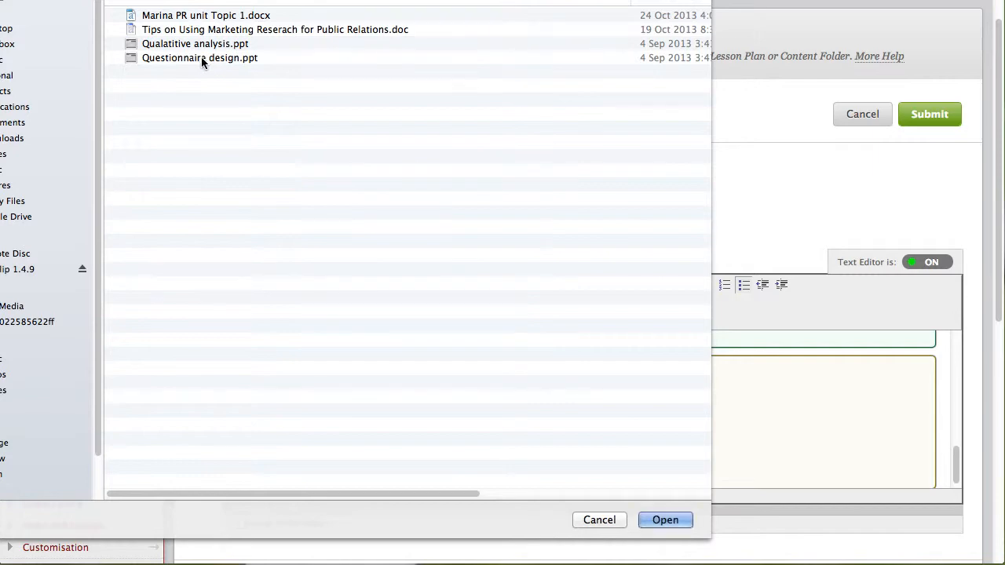
{"action": "left_click", "coordinate": [665, 520]}
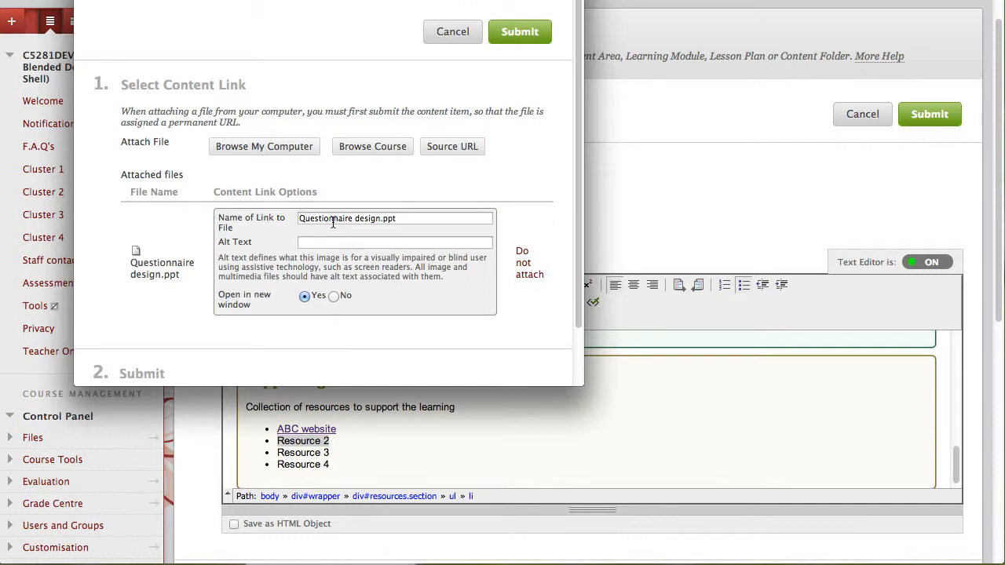
Step: Name the file link "Questionnaire design" and insert it in place of "Resource 2"
{"action": "left_click", "coordinate": [407, 220]}
{"action": "key", "text": "BackSpace"}
{"action": "key", "text": "BackSpace"}
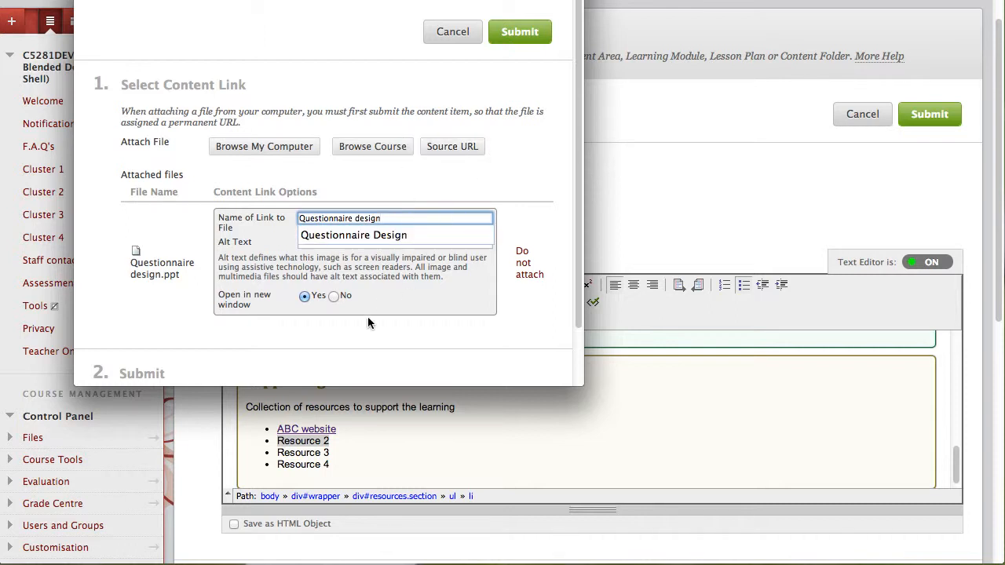
{"action": "left_click", "coordinate": [524, 36]}
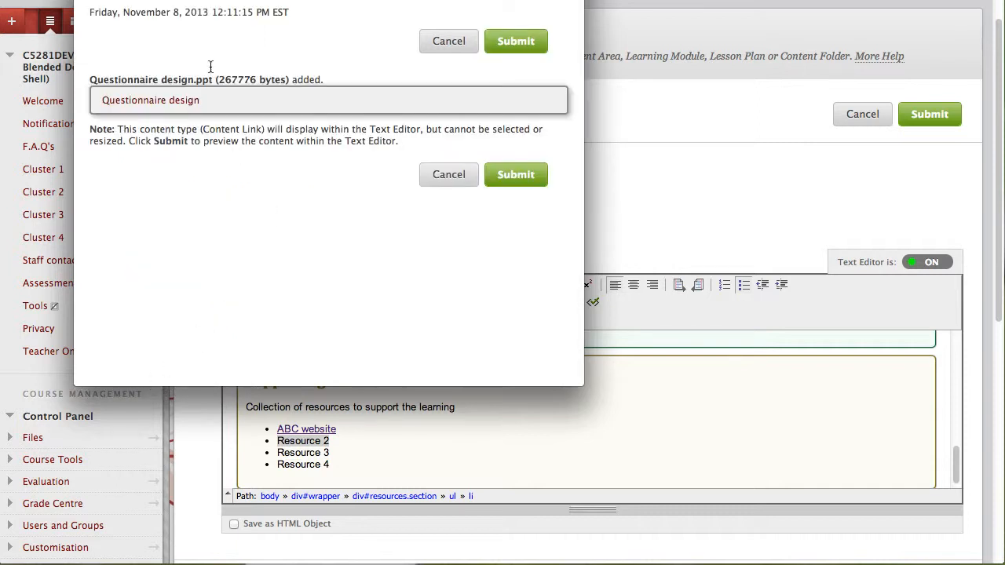
{"action": "left_click", "coordinate": [531, 174]}
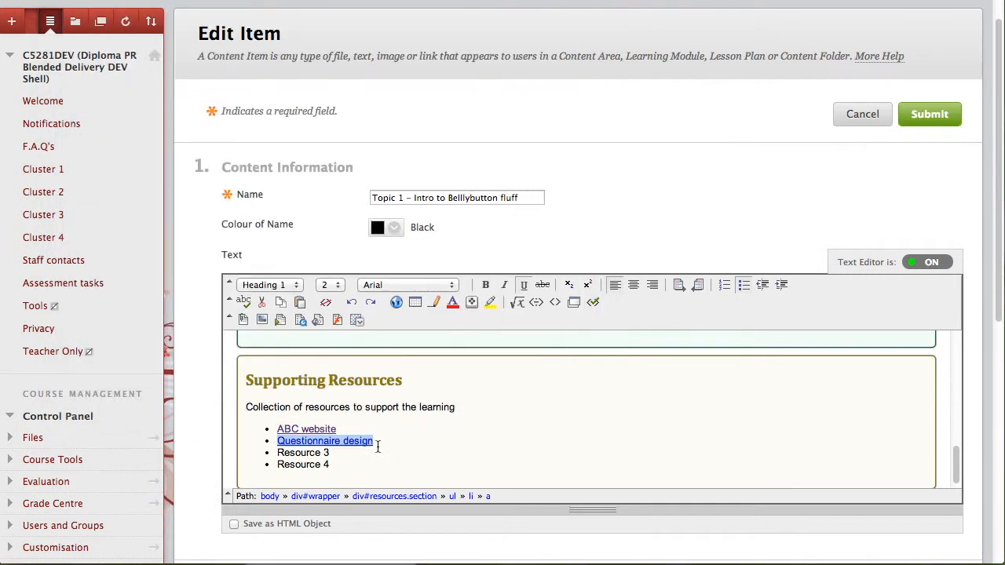
Step: Add the line "Powerpoint presentations" below the Supporting Resources list, outside the bullets
{"action": "scroll", "coordinate": [499, 455], "scroll_direction": "down", "scroll_amount": 1}
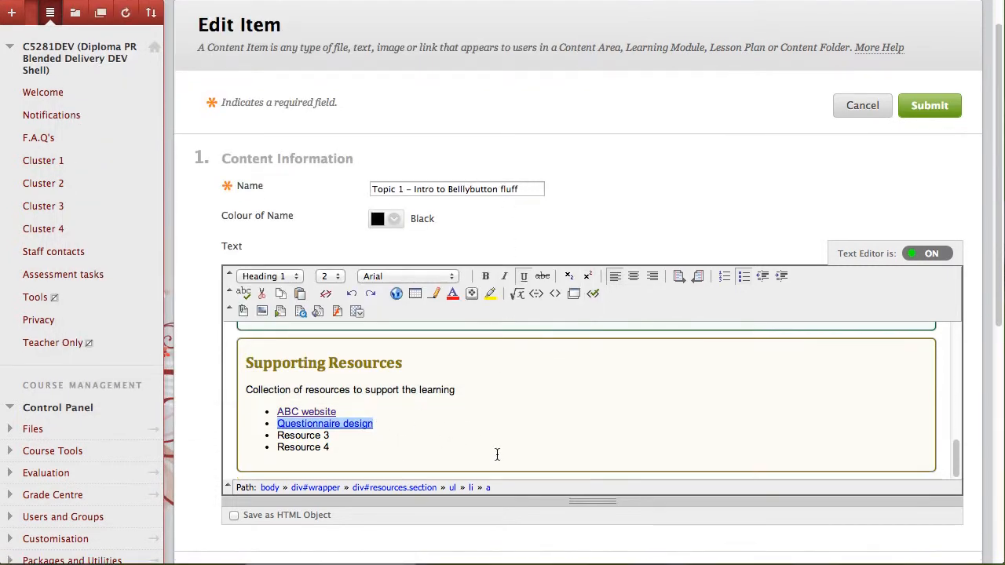
{"action": "left_click", "coordinate": [366, 447]}
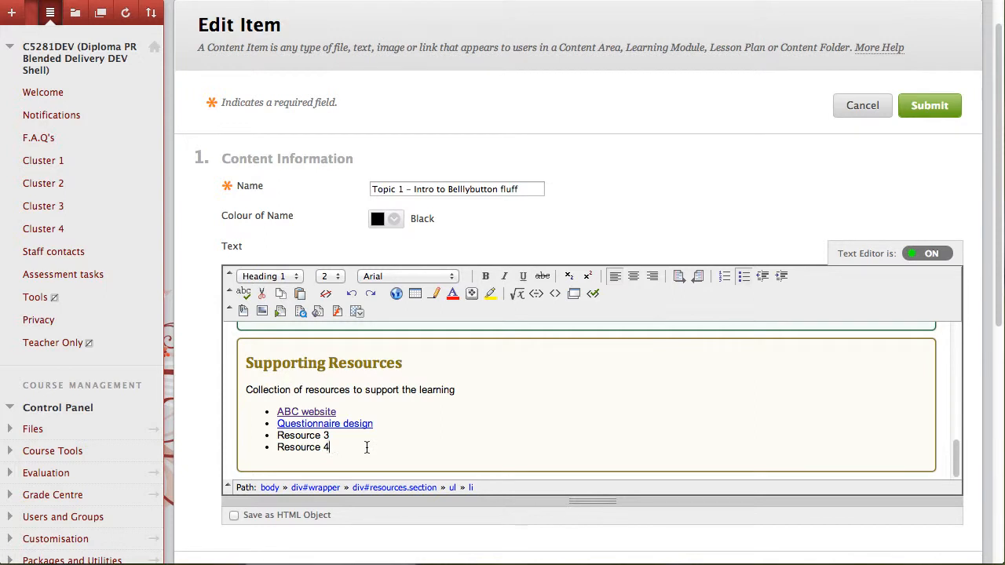
{"action": "key", "text": "Return"}
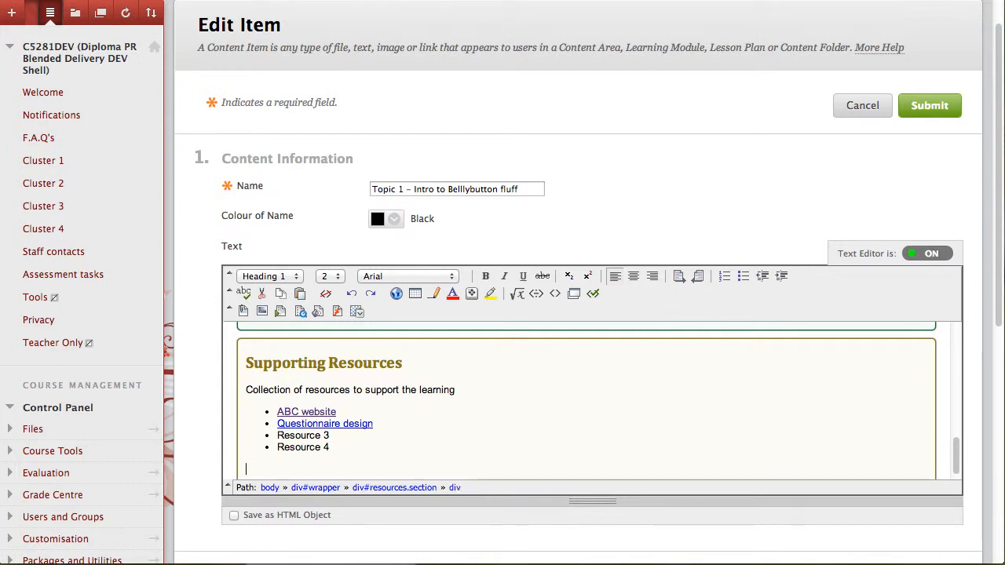
{"action": "key", "text": "Return"}
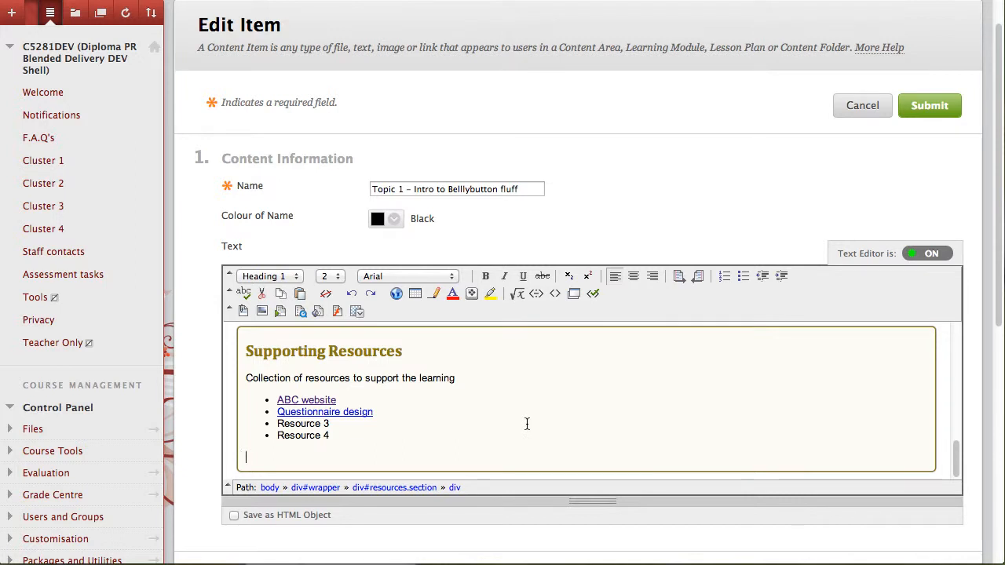
{"action": "type", "text": "Powerpoint "}
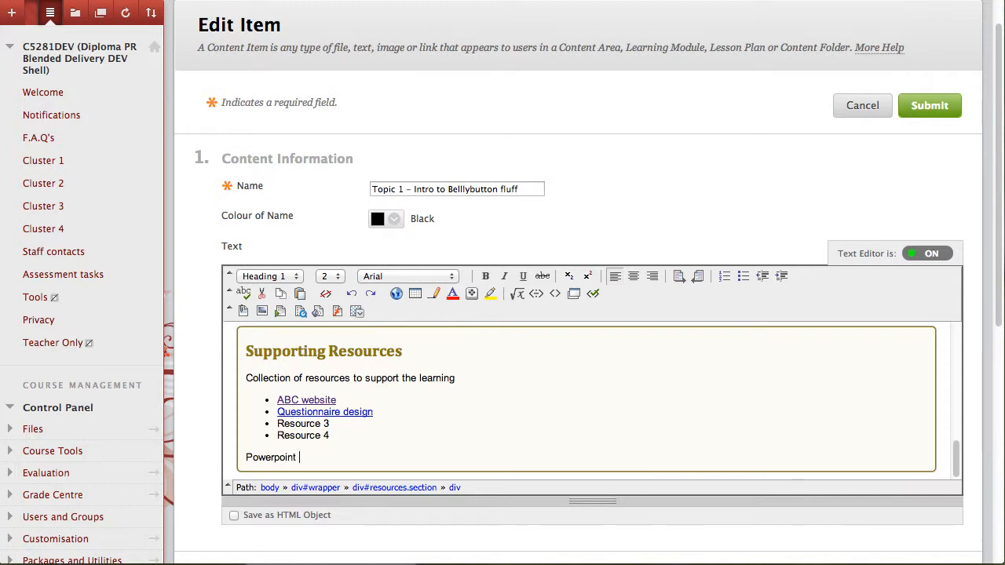
{"action": "type", "text": "presentations"}
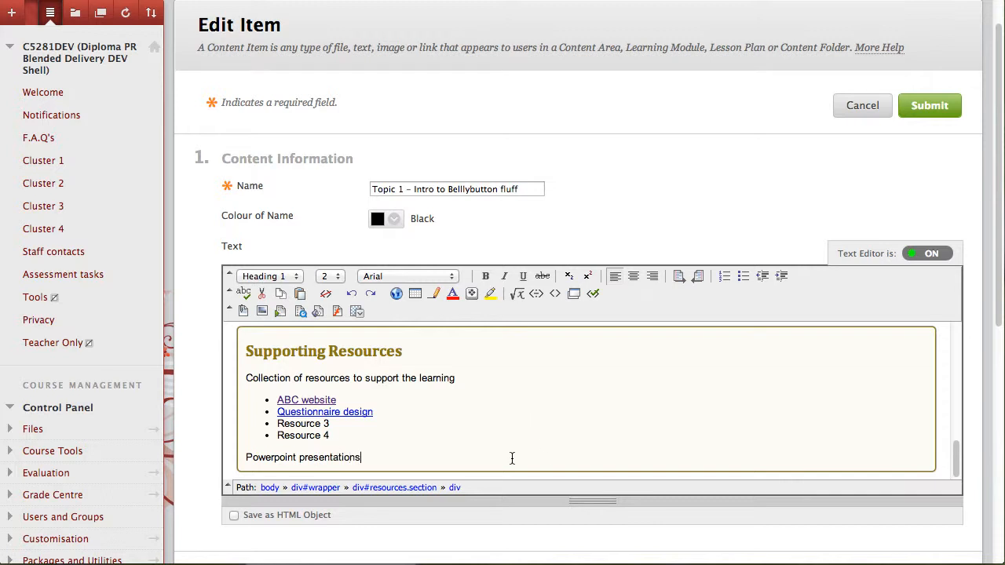
Step: Format the "Powerpoint presentations" line as Heading 3
{"action": "left_click_drag", "start_coordinate": [417, 458], "coordinate": [244, 462]}
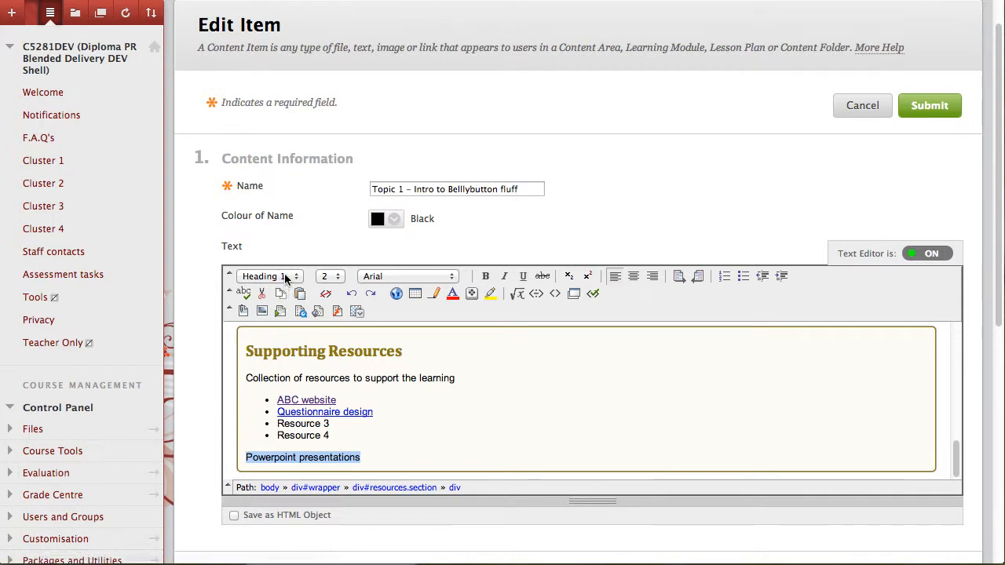
{"action": "left_click", "coordinate": [284, 275]}
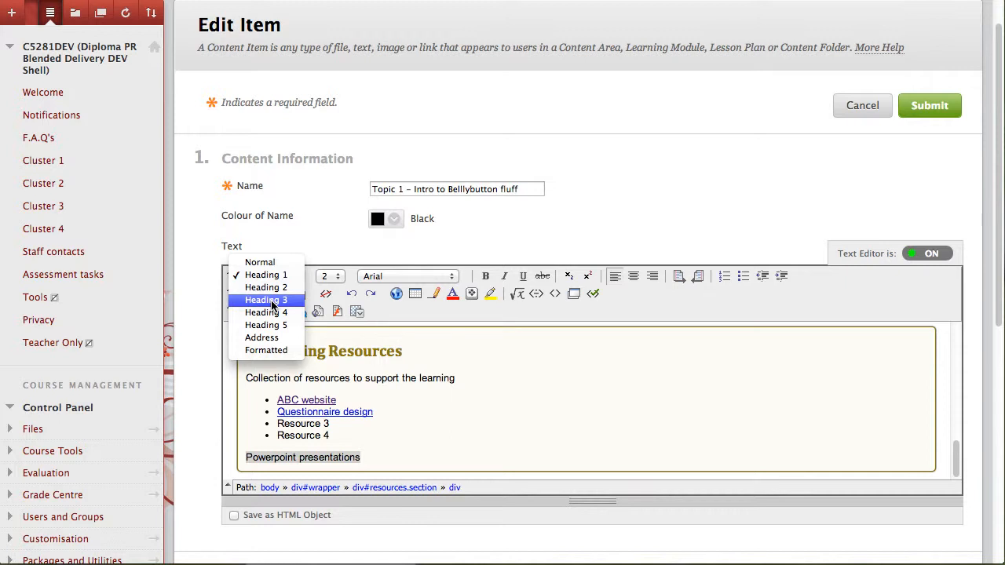
{"action": "left_click", "coordinate": [273, 305]}
{"action": "left_click", "coordinate": [452, 436]}
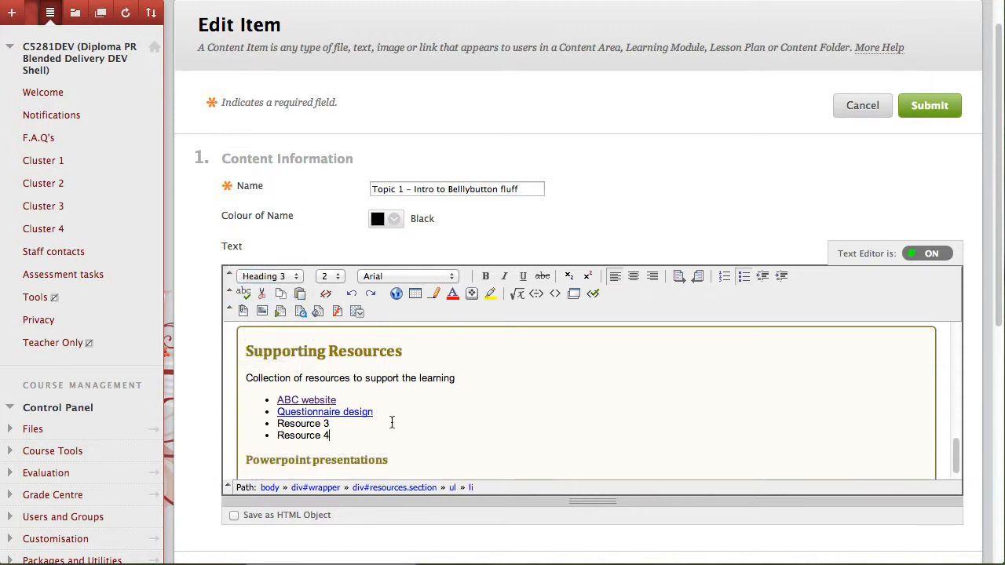
Step: Switch to the Word document and copy all its sample text, from "This is text from Word" through "This is in a different font"
{"action": "scroll", "coordinate": [393, 420], "scroll_direction": "down", "scroll_amount": 2}
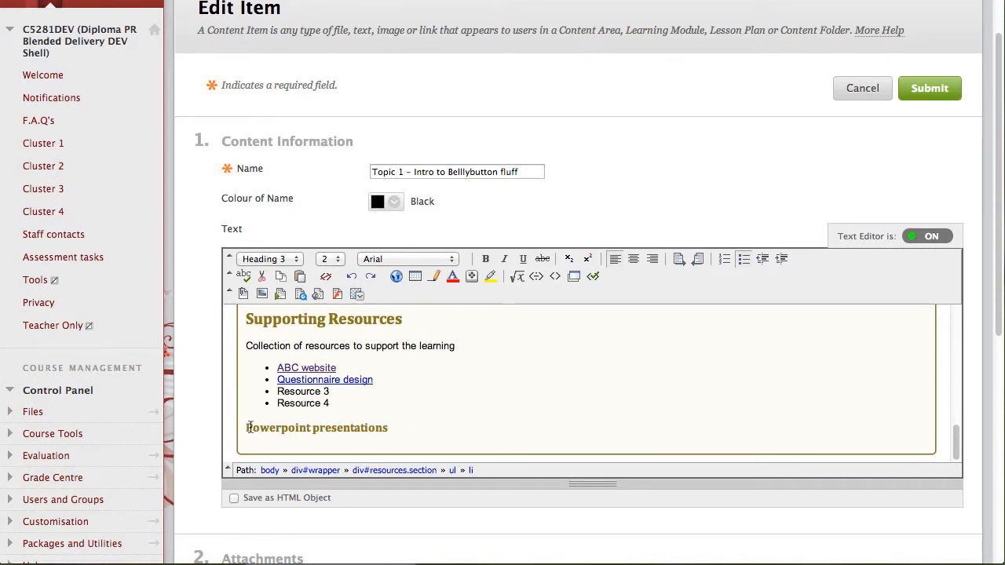
{"action": "left_click", "coordinate": [358, 443]}
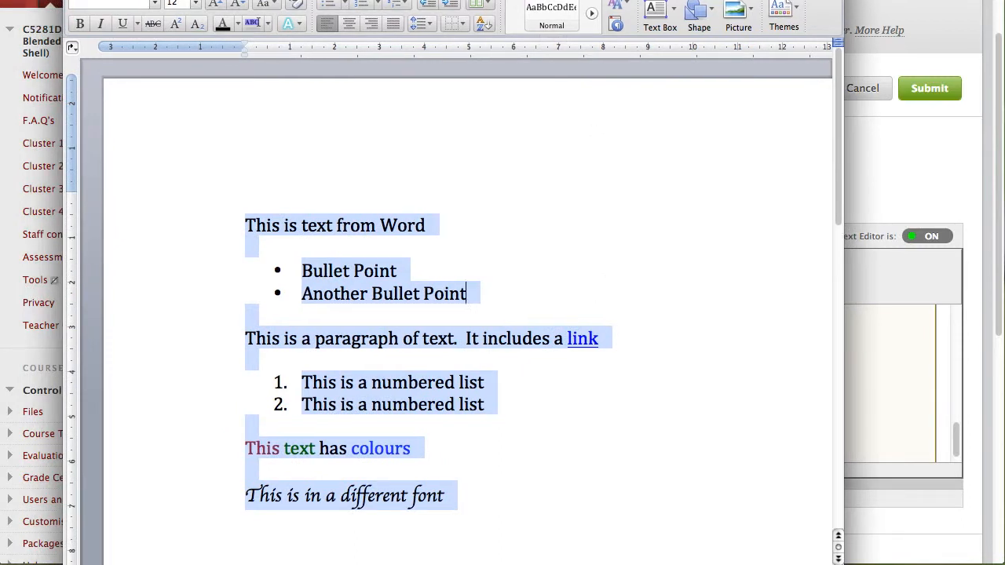
{"action": "left_click", "coordinate": [465, 293]}
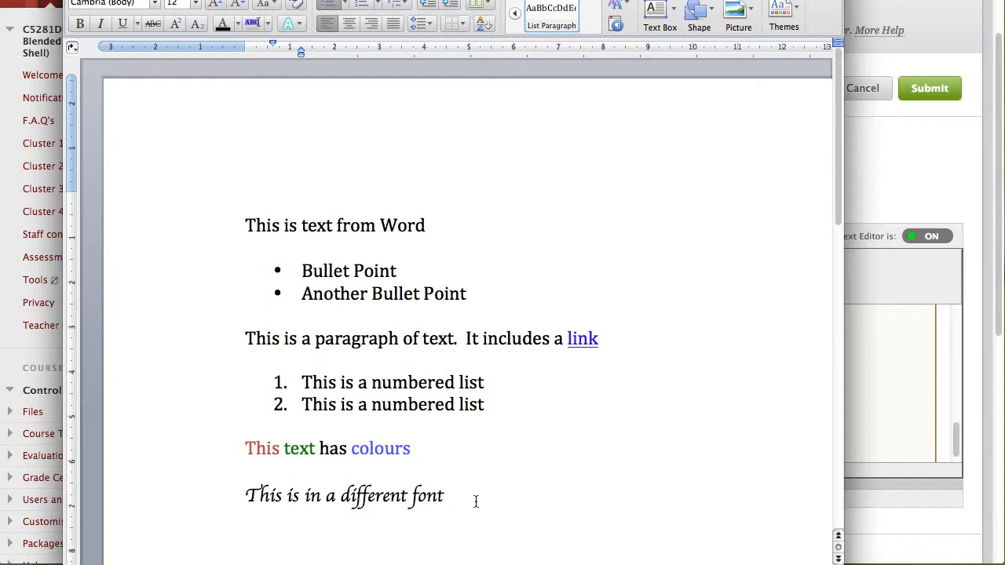
{"action": "left_click_drag", "start_coordinate": [476, 500], "coordinate": [231, 222]}
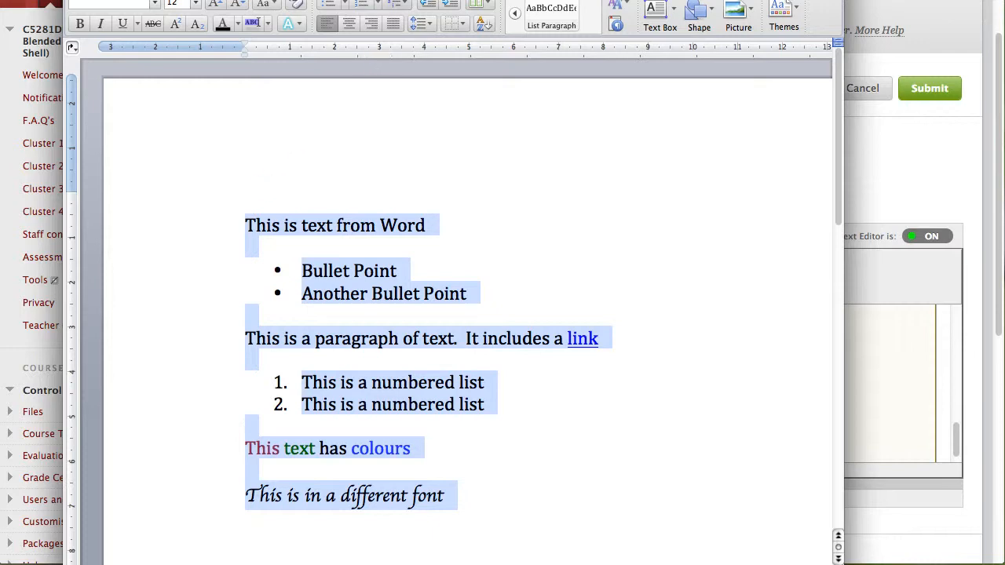
{"action": "left_click_drag", "start_coordinate": [399, 0], "coordinate": [0, 10]}
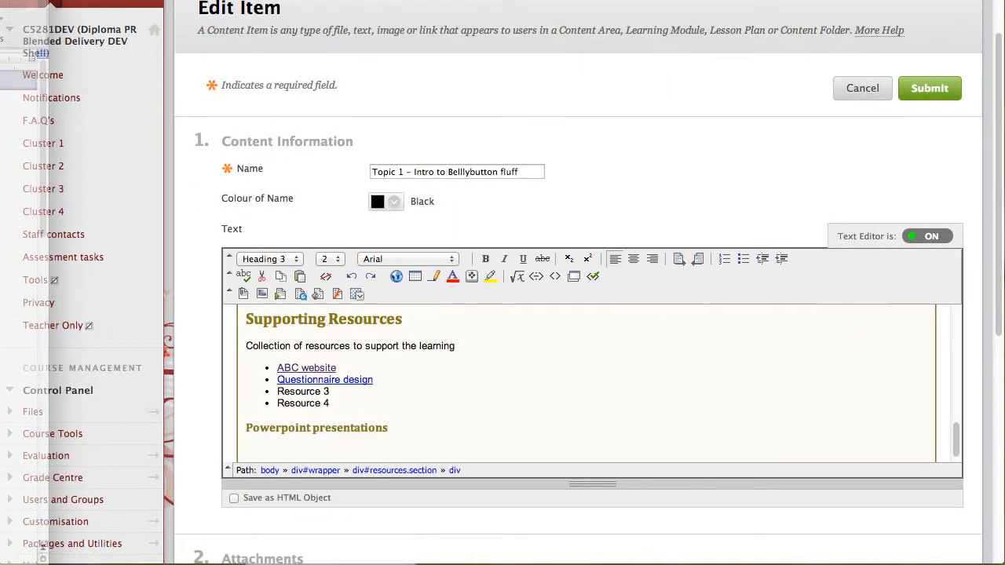
Step: Return to the Blackboard item and paste the copied Word text directly below the "Powerpoint presentations" heading
{"action": "left_click", "coordinate": [363, 439]}
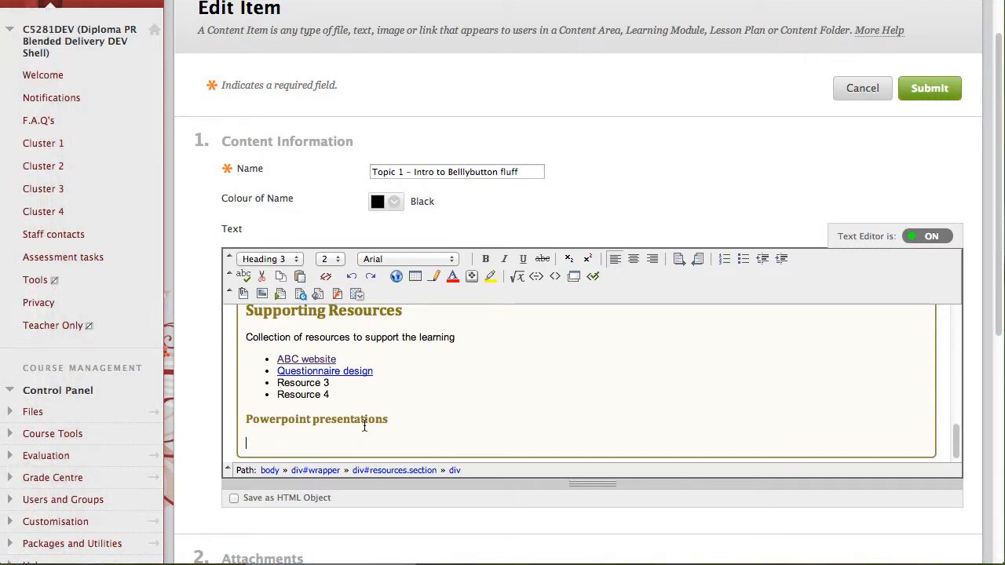
{"action": "key", "text": "super+v"}
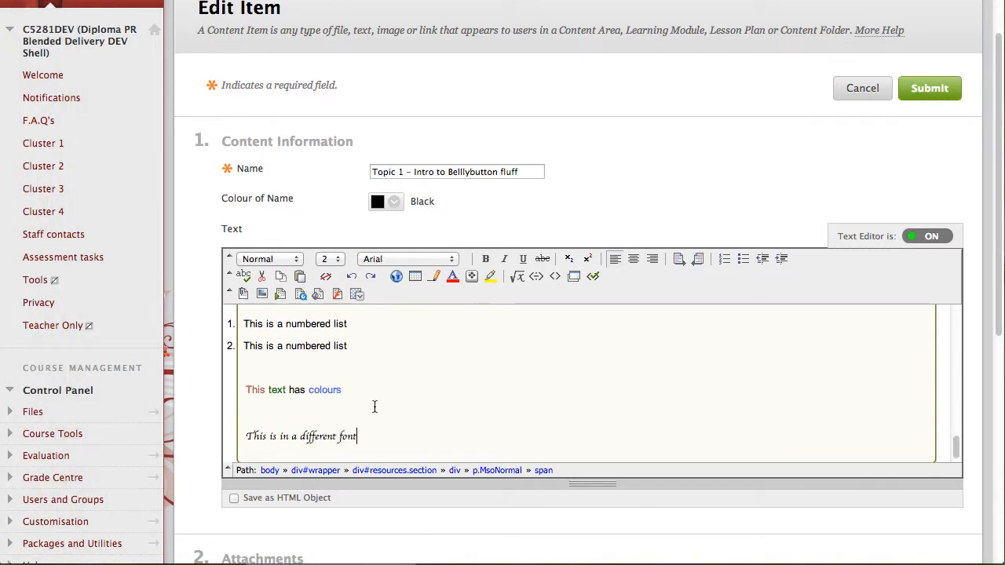
{"action": "scroll", "coordinate": [375, 407], "scroll_direction": "up", "scroll_amount": 5}
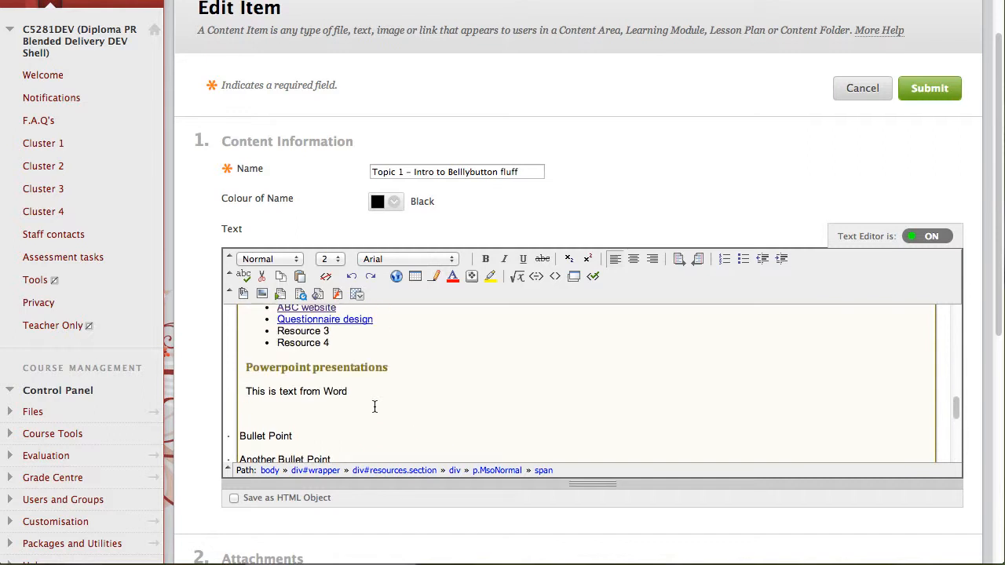
Step: Check the bullets, paragraph and numbered list of the directly pasted Word text, and undo that paste
{"action": "scroll", "coordinate": [375, 406], "scroll_direction": "down", "scroll_amount": 1}
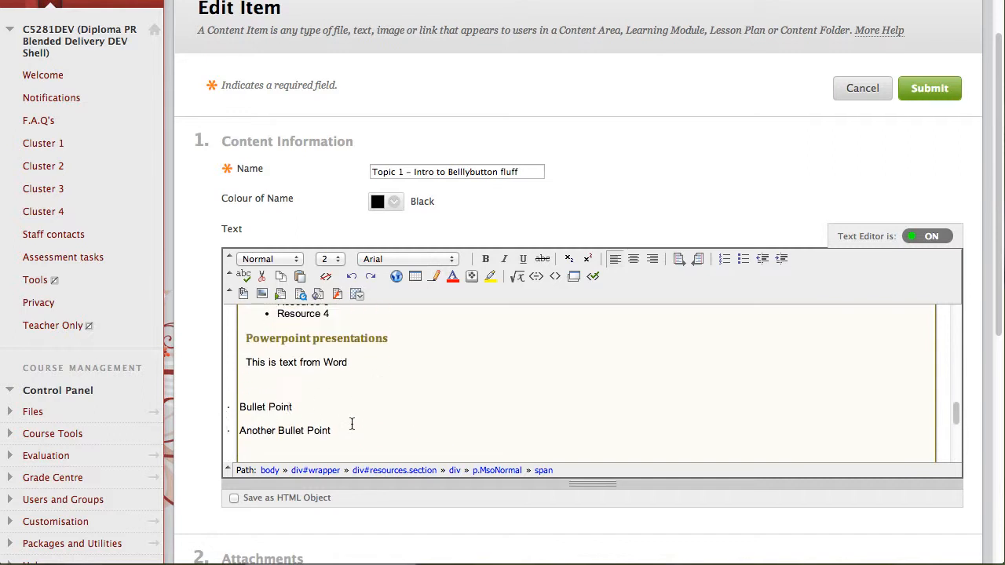
{"action": "scroll", "coordinate": [351, 423], "scroll_direction": "down", "scroll_amount": 2}
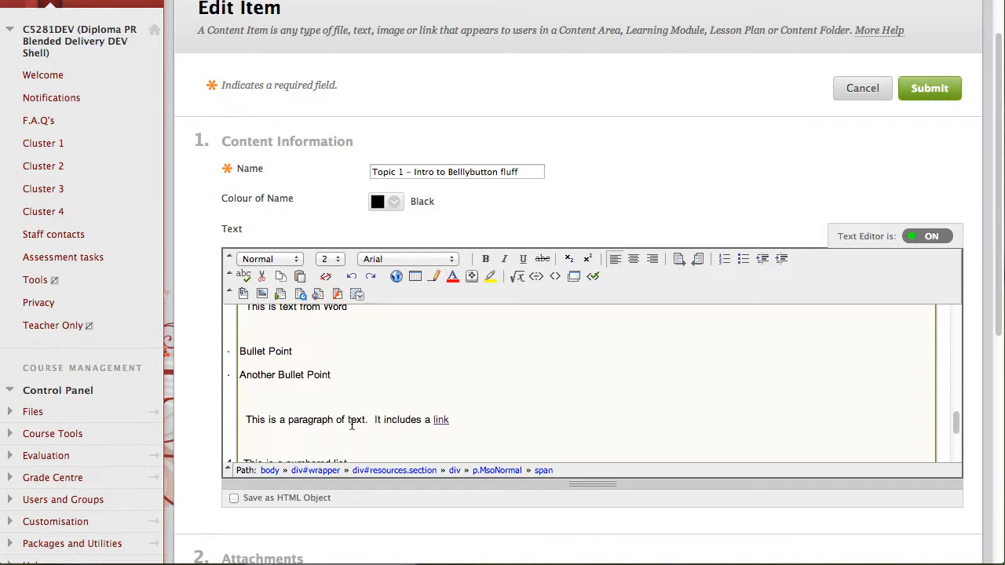
{"action": "scroll", "coordinate": [351, 421], "scroll_direction": "down", "scroll_amount": 2}
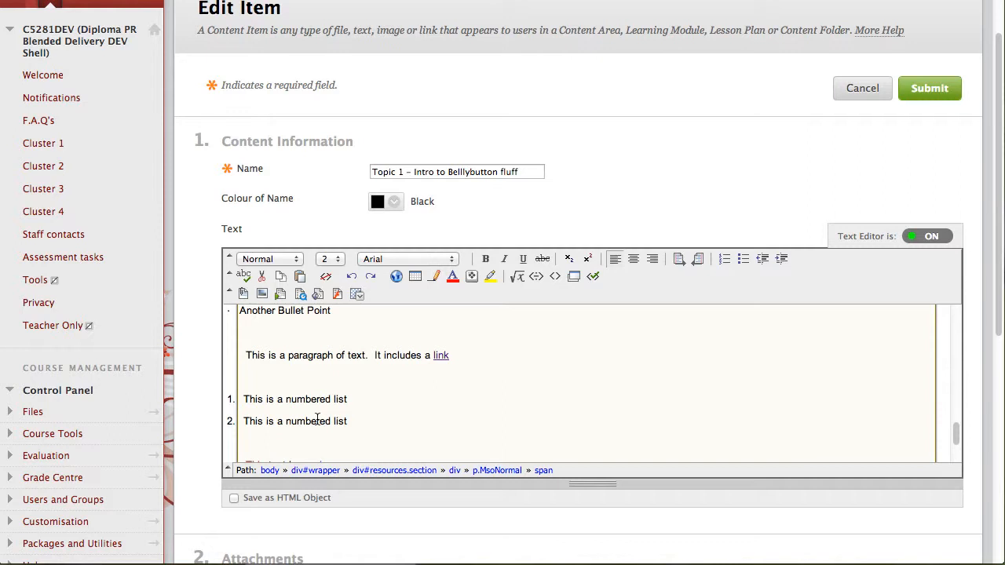
{"action": "scroll", "coordinate": [431, 420], "scroll_direction": "up", "scroll_amount": 1}
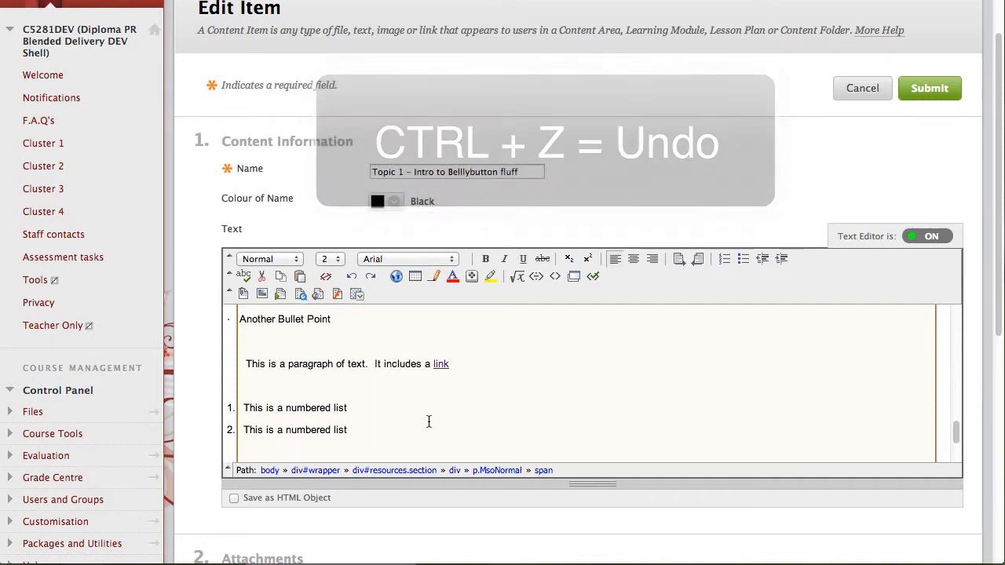
{"action": "key", "text": "ctrl+z"}
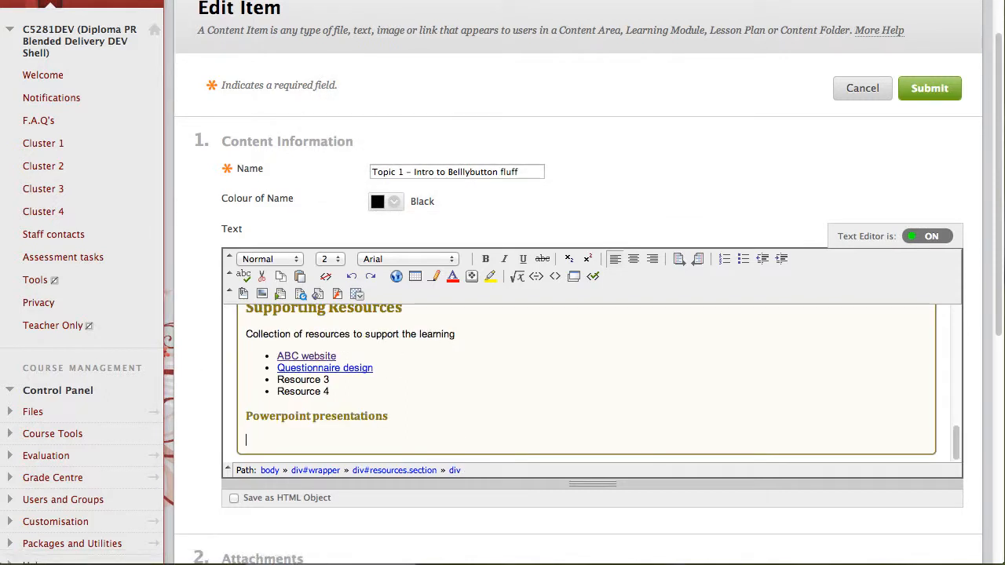
Step: Switch to the Word document and copy its whole sample text again, through "This is in a different font"
{"action": "left_click_drag", "start_coordinate": [4, 2], "coordinate": [900, 2]}
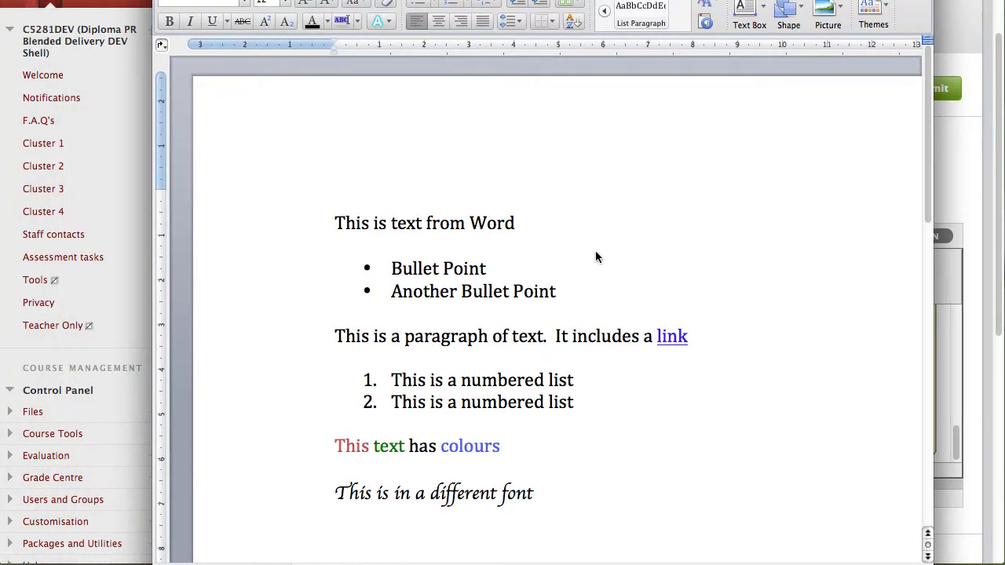
{"action": "key", "text": "super+a"}
{"action": "left_click_drag", "start_coordinate": [565, 497], "coordinate": [275, 229]}
{"action": "key", "text": "ctrl+c"}
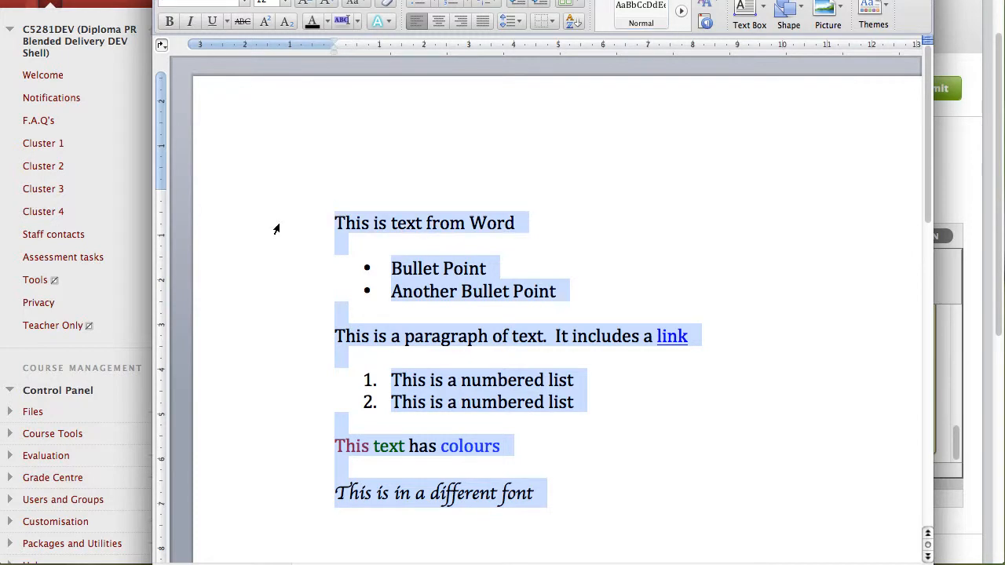
Step: Return to the Blackboard item and insert the copied text below "Powerpoint presentations" using the Paste from Word tool, submitting it
{"action": "left_click_drag", "start_coordinate": [471, 1], "coordinate": [1, 75]}
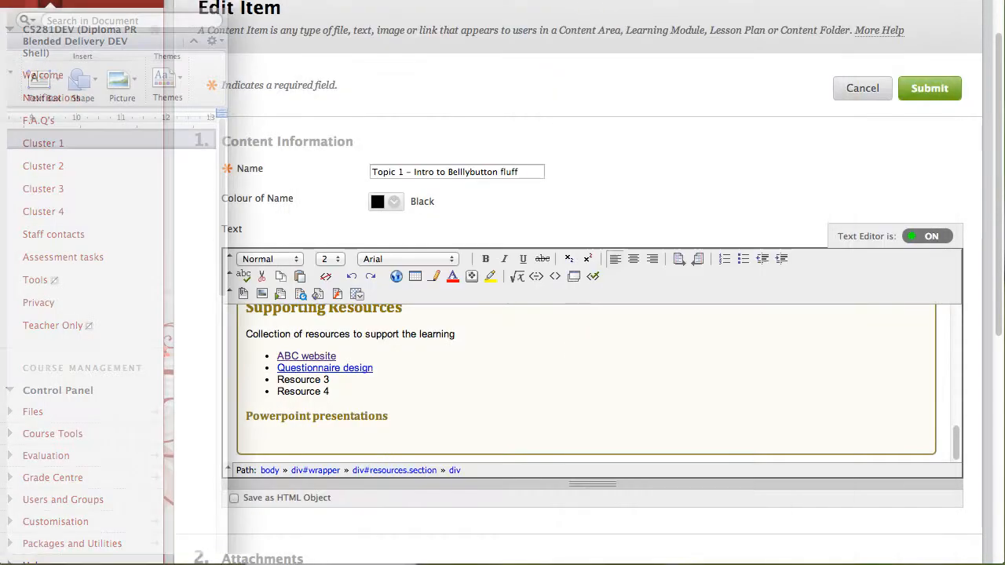
{"action": "left_click", "coordinate": [318, 442]}
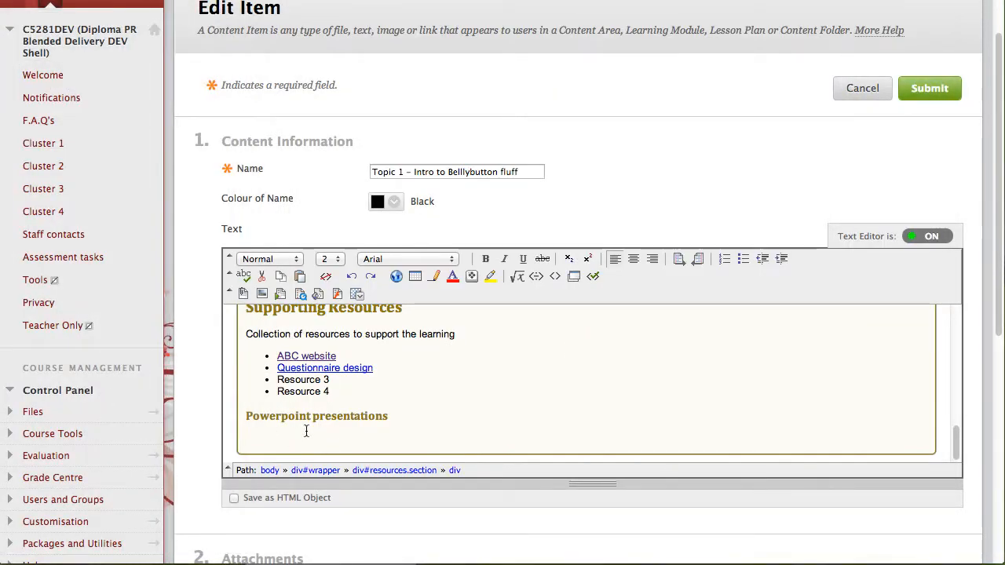
{"action": "scroll", "coordinate": [350, 426], "scroll_direction": "down", "scroll_amount": 1}
{"action": "scroll", "coordinate": [351, 426], "scroll_direction": "down", "scroll_amount": 1}
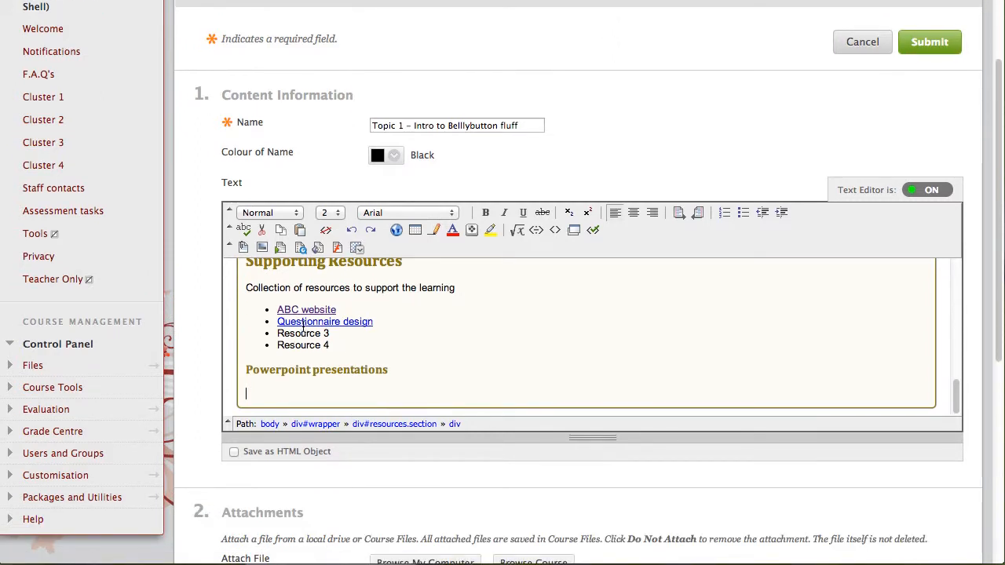
{"action": "left_click", "coordinate": [358, 251]}
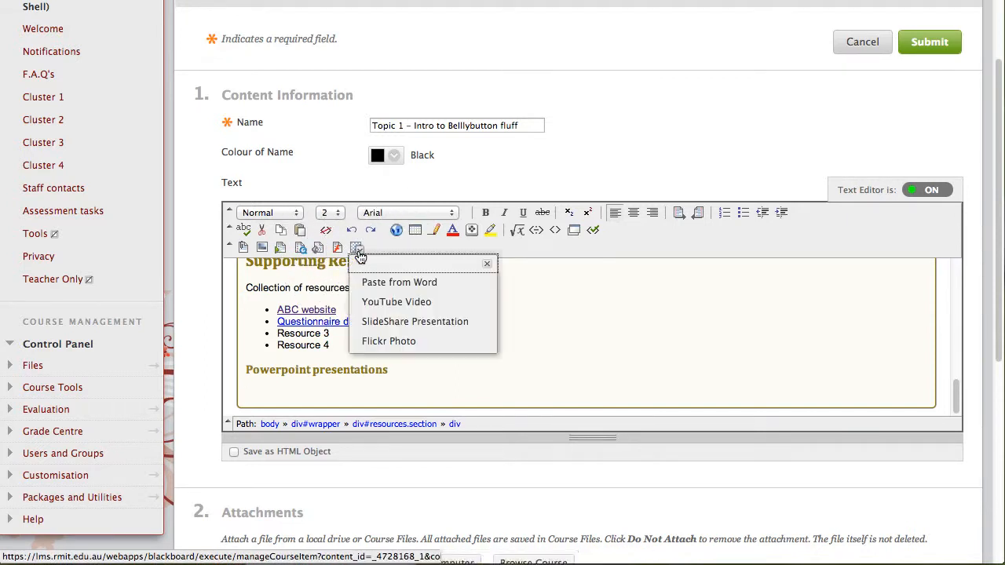
{"action": "left_click", "coordinate": [416, 282]}
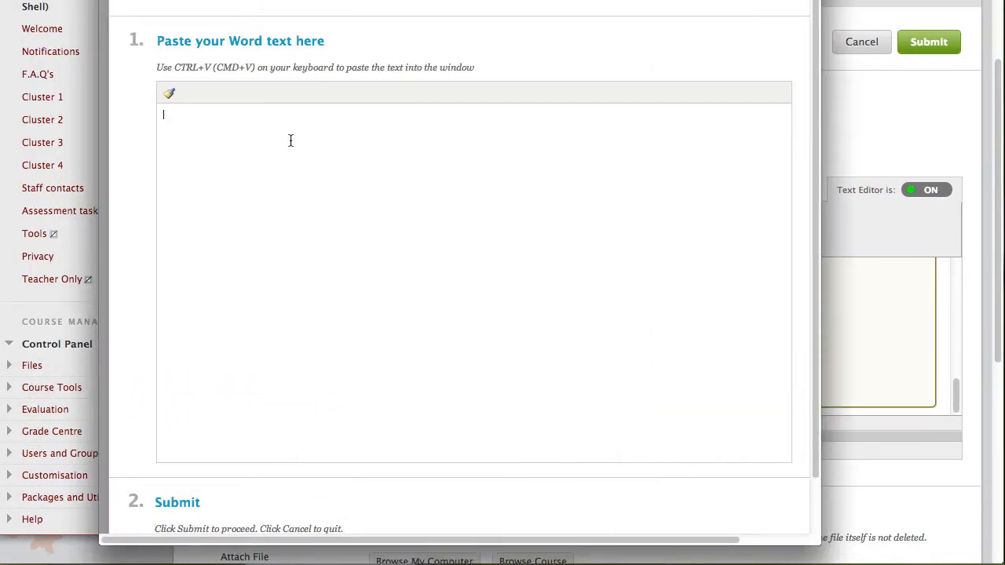
{"action": "key", "text": "ctrl+v"}
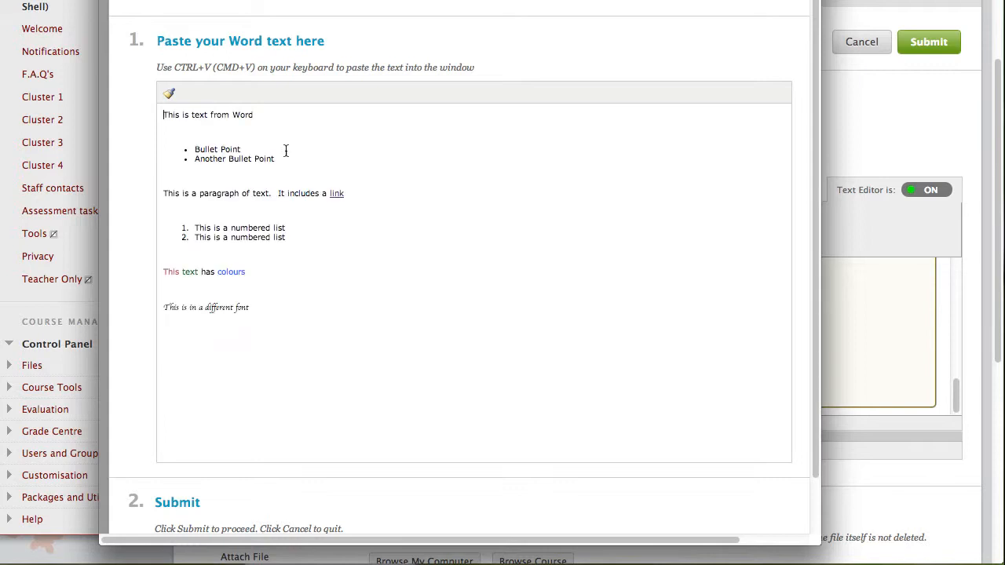
{"action": "left_click", "coordinate": [165, 98]}
{"action": "left_click", "coordinate": [796, 1]}
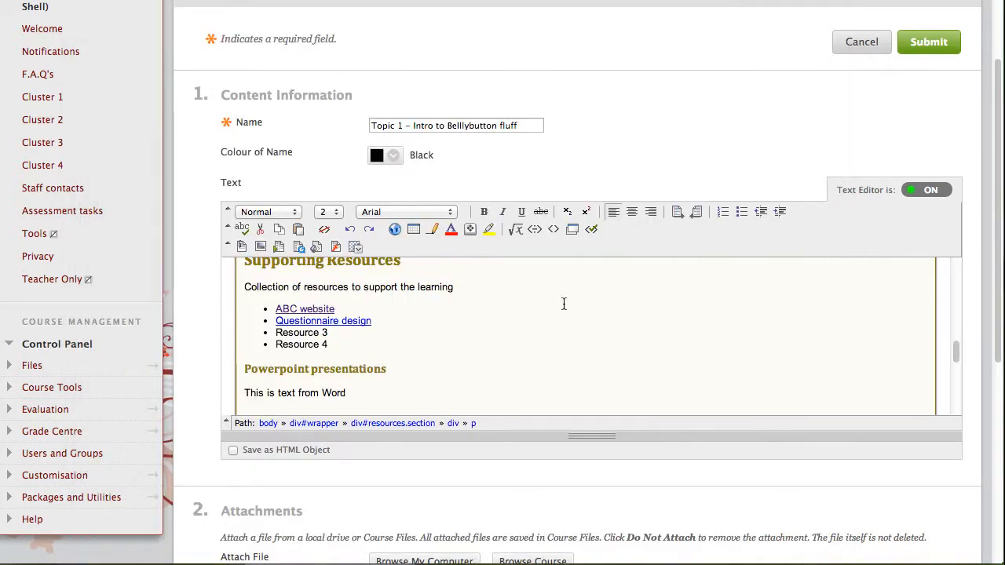
Step: Examine the inserted text's bullets, link, numbered list, colours and font, and display the options that include Paste from Word
{"action": "scroll", "coordinate": [601, 339], "scroll_direction": "down", "scroll_amount": 3}
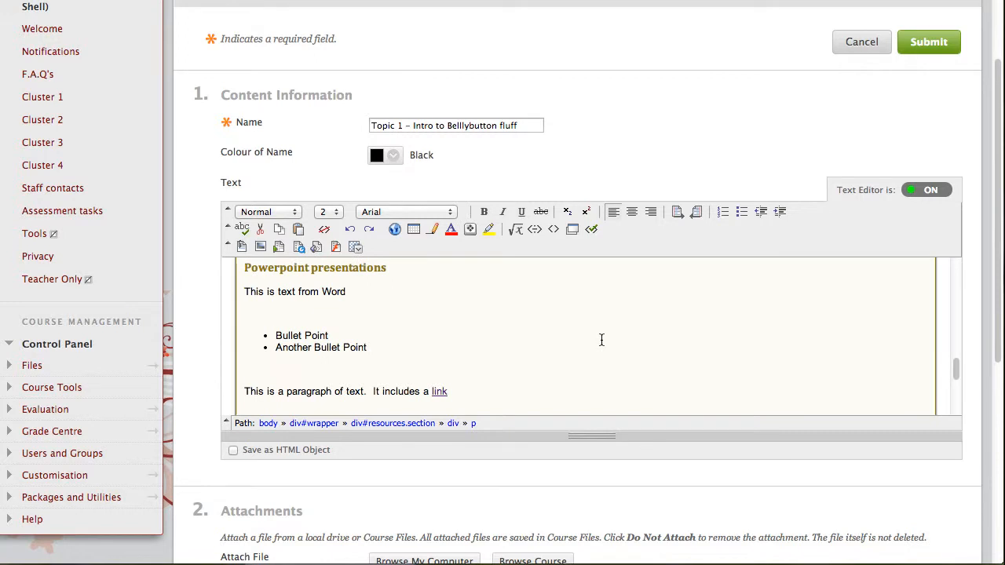
{"action": "scroll", "coordinate": [601, 339], "scroll_direction": "up", "scroll_amount": 1}
{"action": "scroll", "coordinate": [601, 339], "scroll_direction": "down", "scroll_amount": 2}
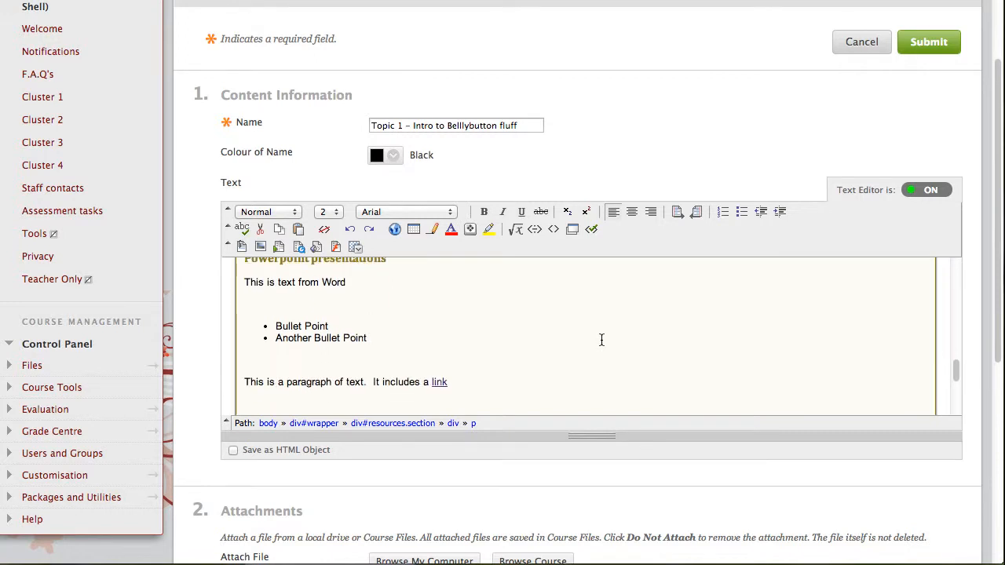
{"action": "scroll", "coordinate": [601, 339], "scroll_direction": "down", "scroll_amount": 3}
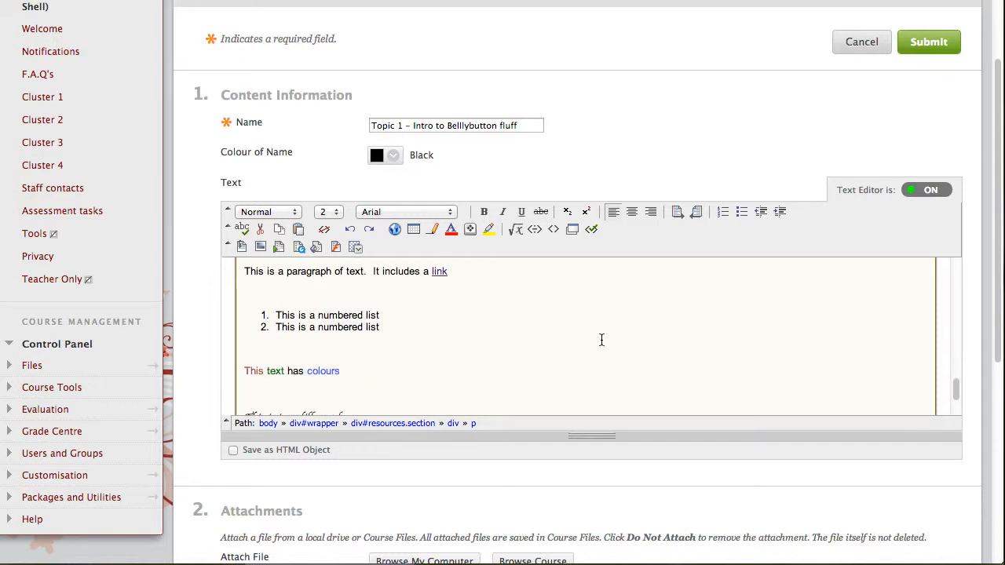
{"action": "scroll", "coordinate": [601, 339], "scroll_direction": "up", "scroll_amount": 2}
{"action": "scroll", "coordinate": [601, 339], "scroll_direction": "up", "scroll_amount": 3}
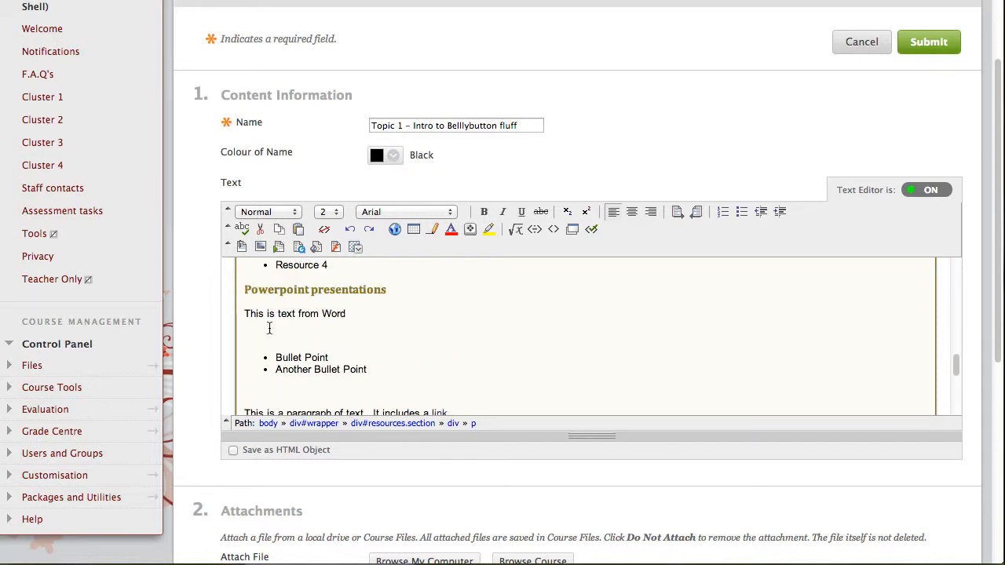
{"action": "scroll", "coordinate": [373, 360], "scroll_direction": "down", "scroll_amount": 1}
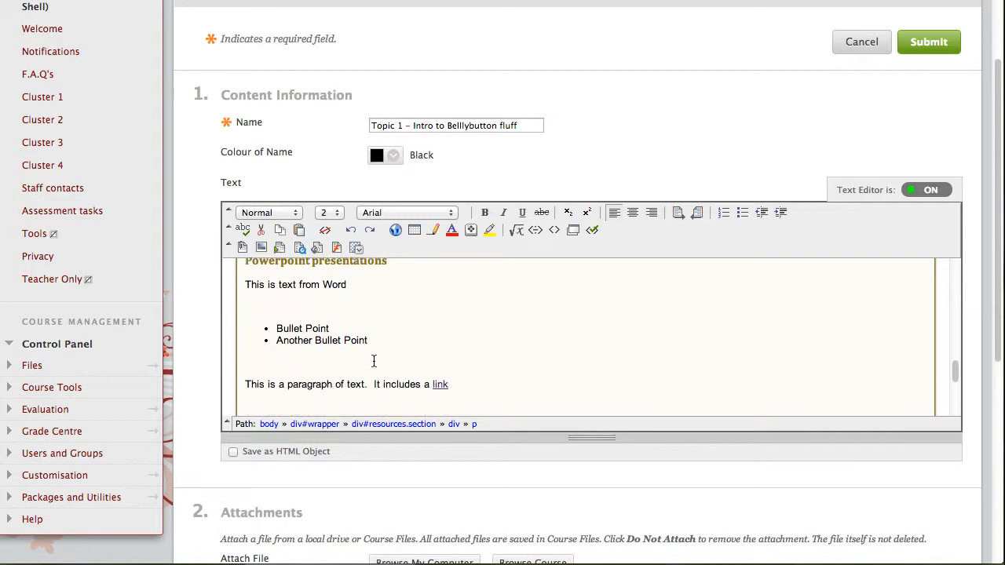
{"action": "scroll", "coordinate": [414, 387], "scroll_direction": "down", "scroll_amount": 5}
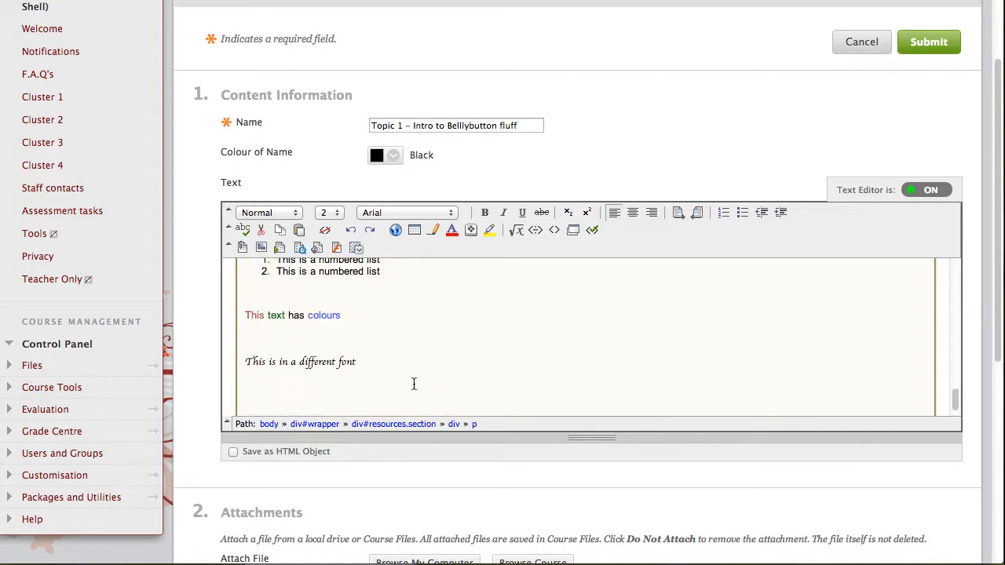
{"action": "scroll", "coordinate": [409, 378], "scroll_direction": "up", "scroll_amount": 1}
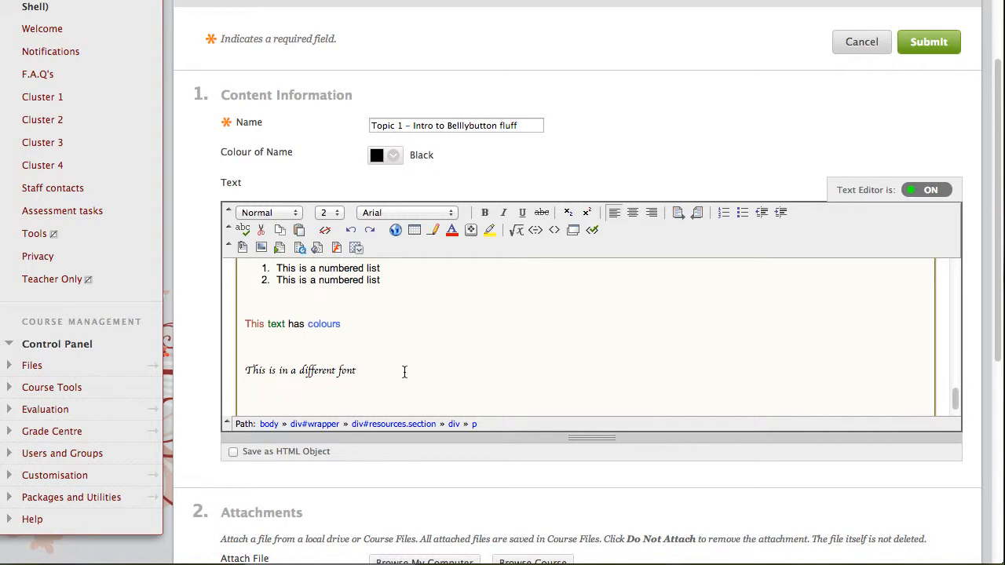
{"action": "scroll", "coordinate": [405, 371], "scroll_direction": "up", "scroll_amount": 4}
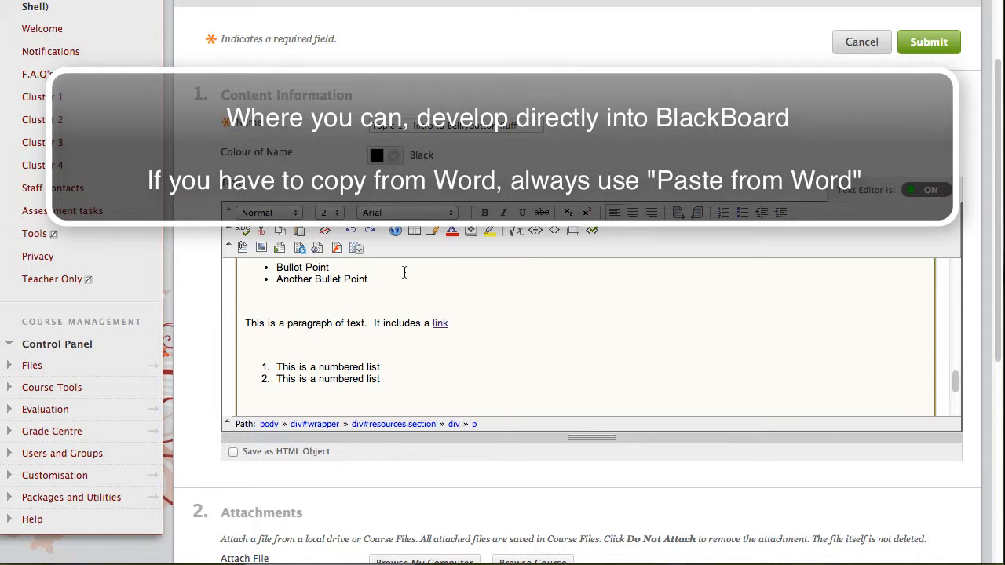
{"action": "left_click", "coordinate": [357, 249]}
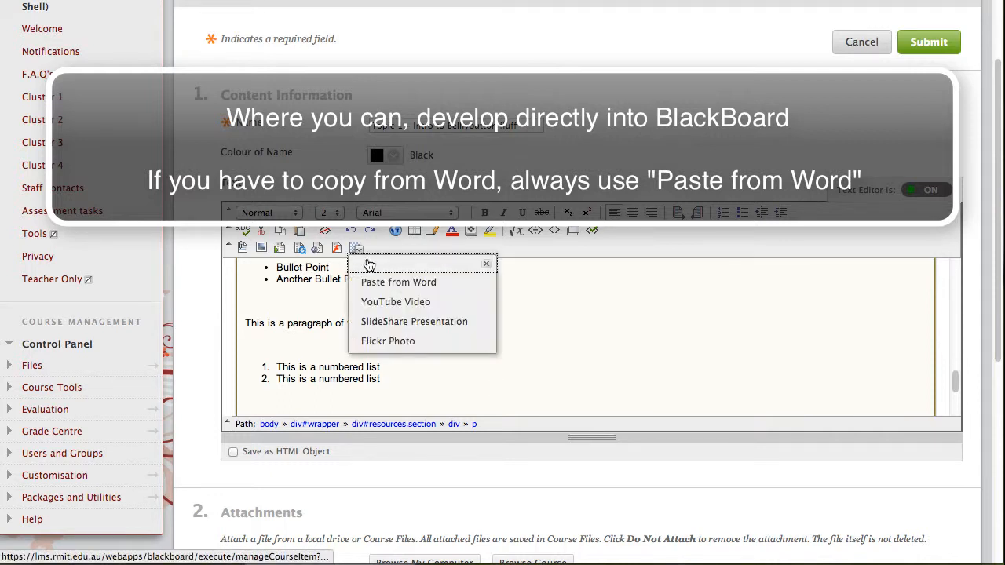